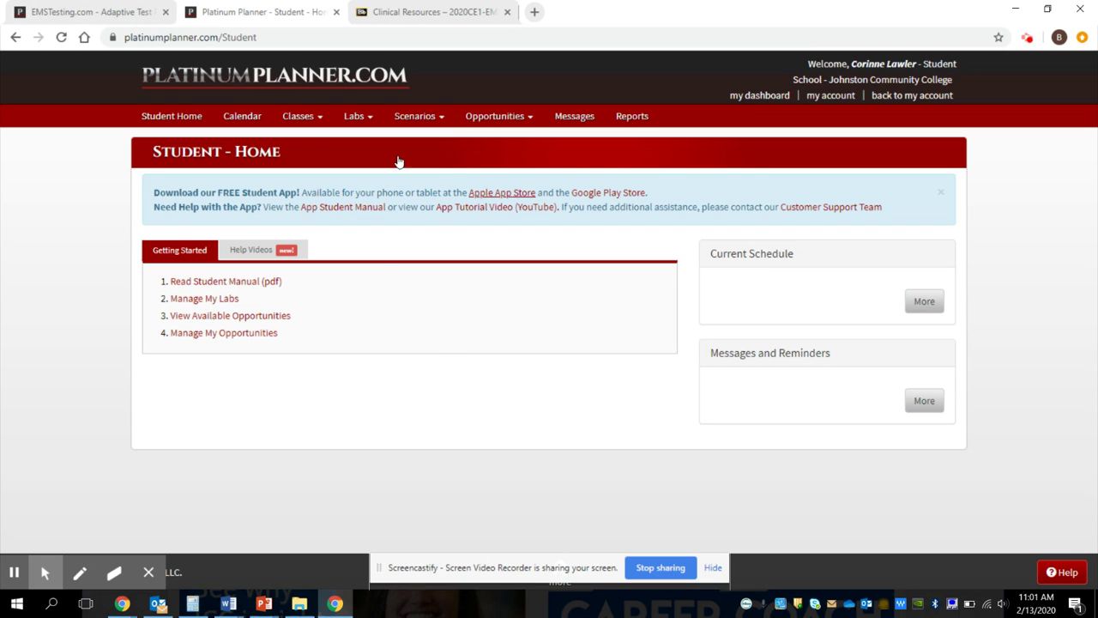
Step: Move to the Available Opportunities choice in the Opportunities menu
key("Tab")
key("Tab")
Step: Open Available Opportunities to reach the 02P Test Opportunity 2/13 details
key("Return")
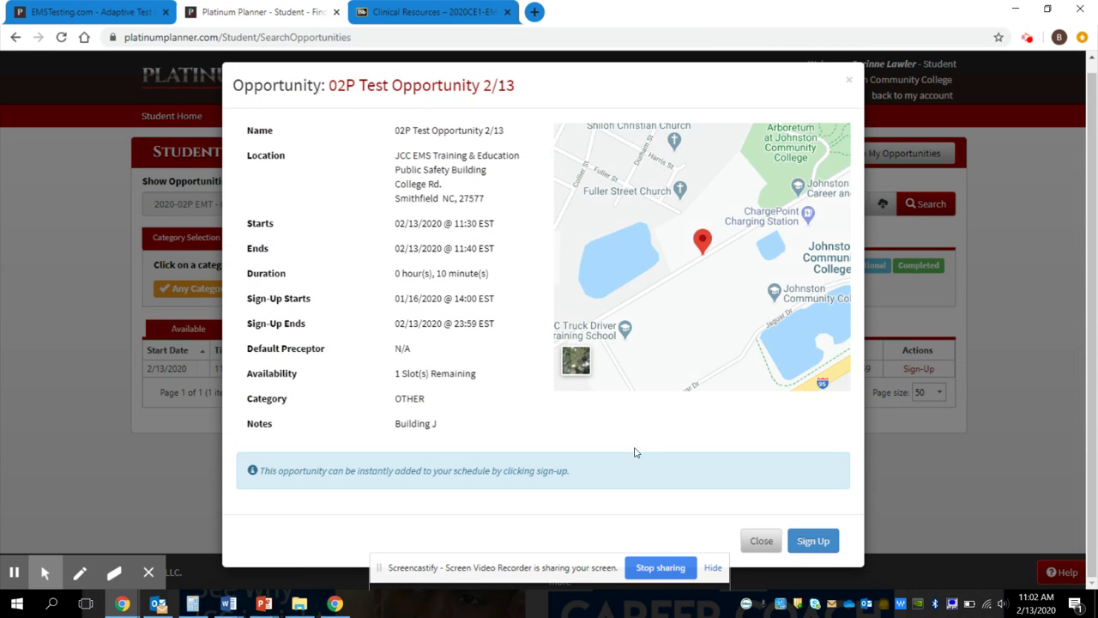
Step: Sign up for 02P Test Opportunity 2/13 and go to My Opportunities
key("Return")
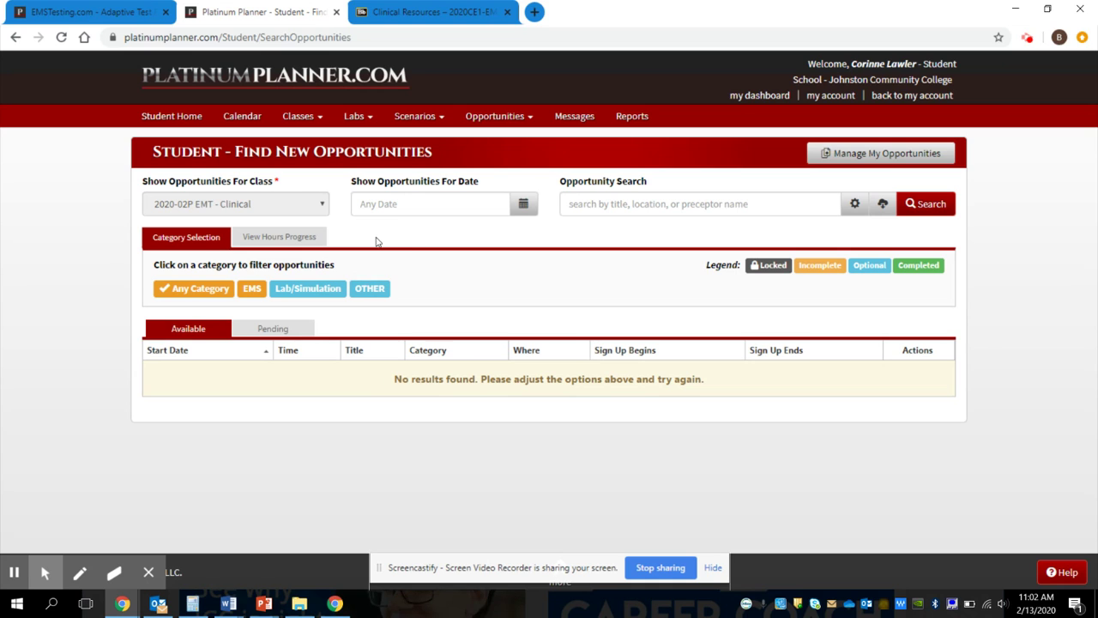
left_click(495, 115)
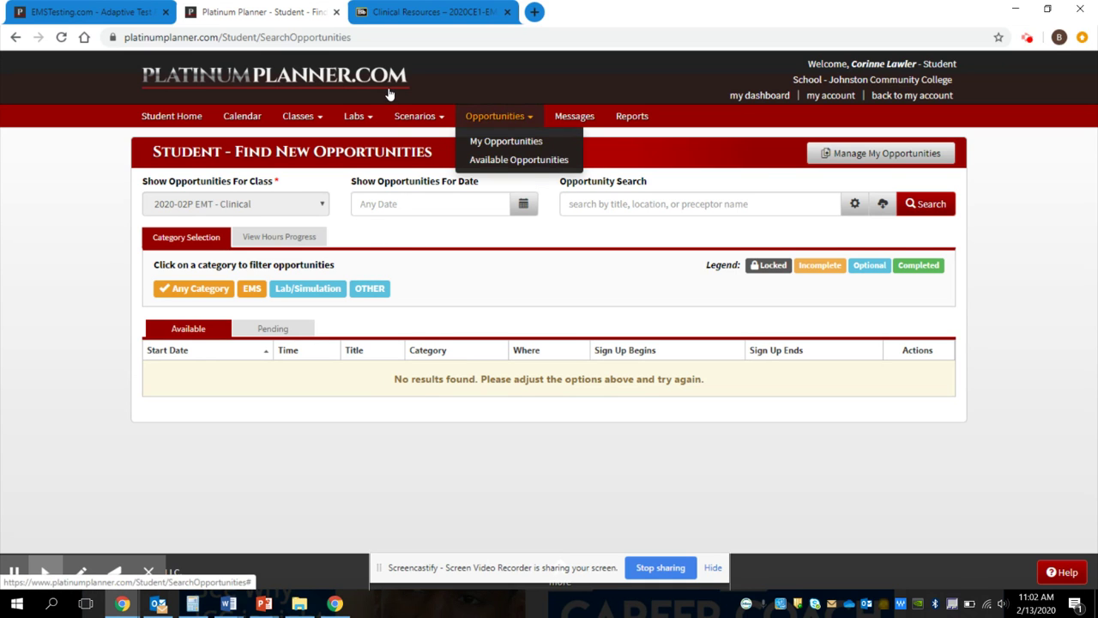
left_click(410, 114)
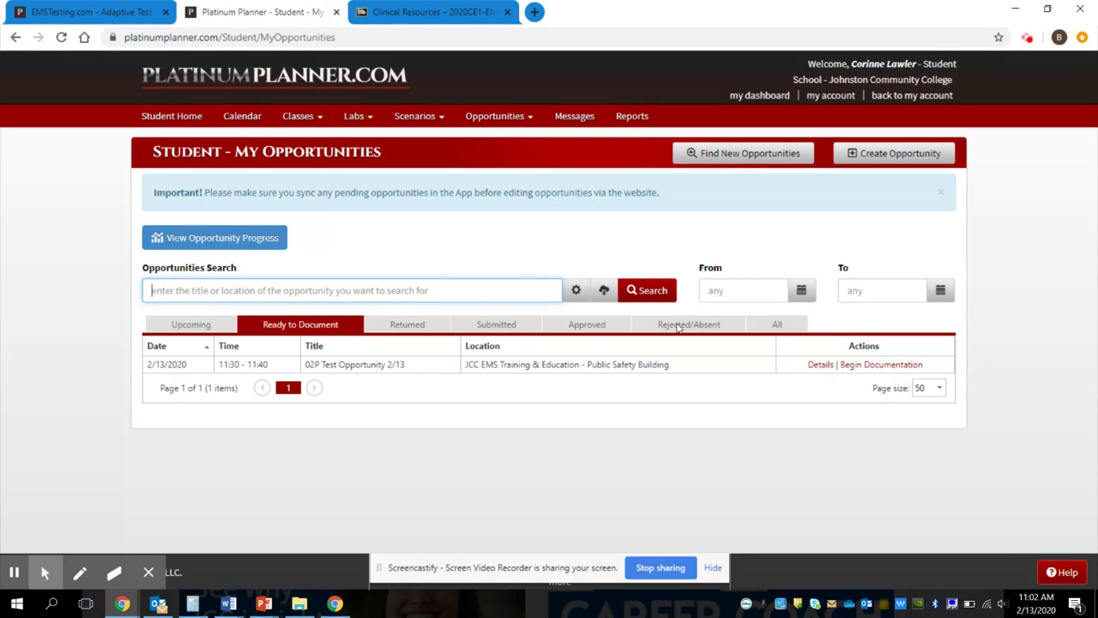
Step: Begin documentation for 02P Test Opportunity 2/13 and scroll through its Overview details
left_click(881, 364)
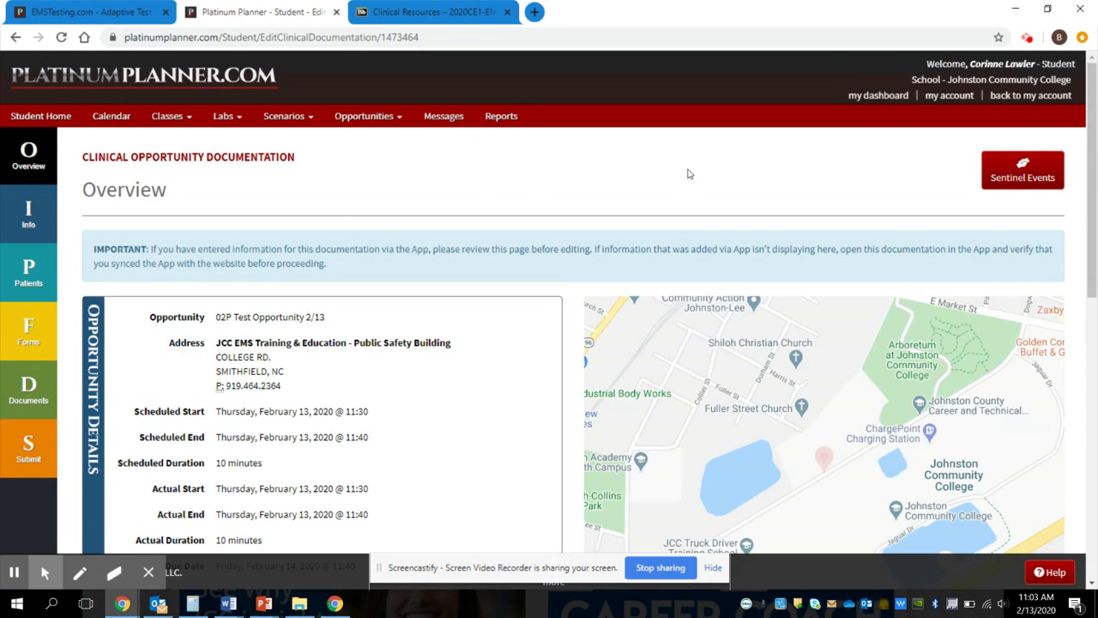
scroll(870, 197, "down", 3)
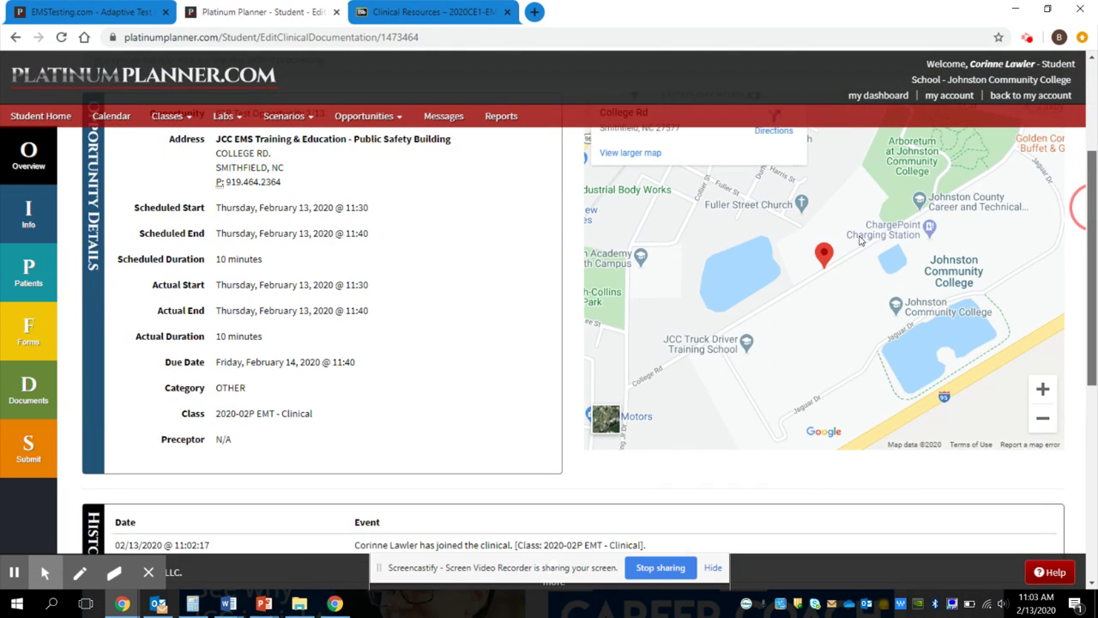
scroll(867, 228, "up", 1)
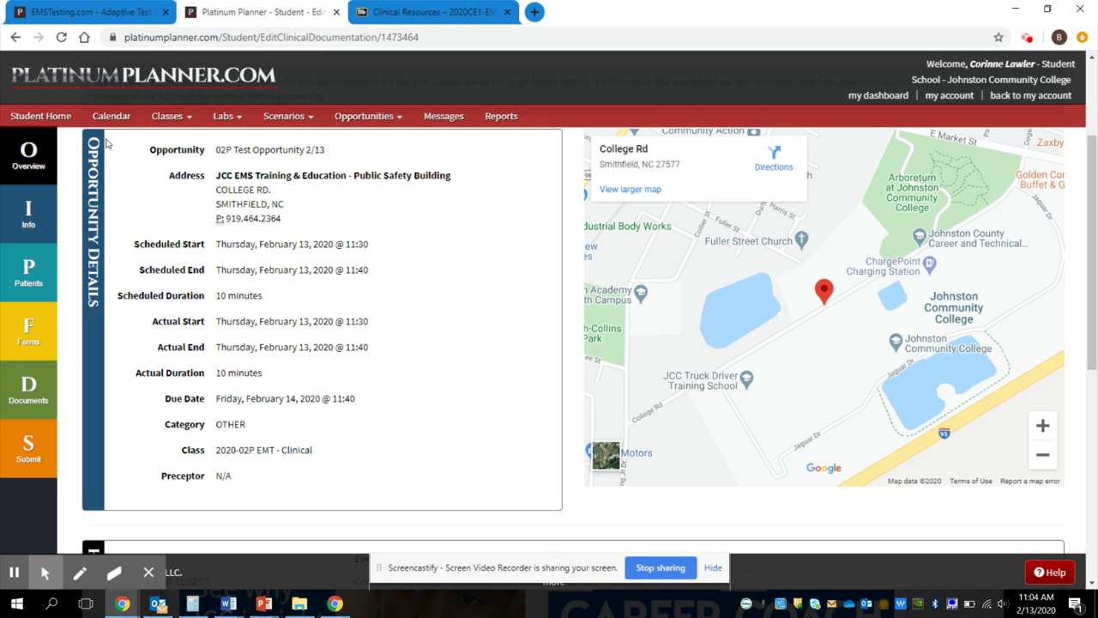
Step: Open the Info section, block the location request, and scroll down the shift details
left_click(29, 175)
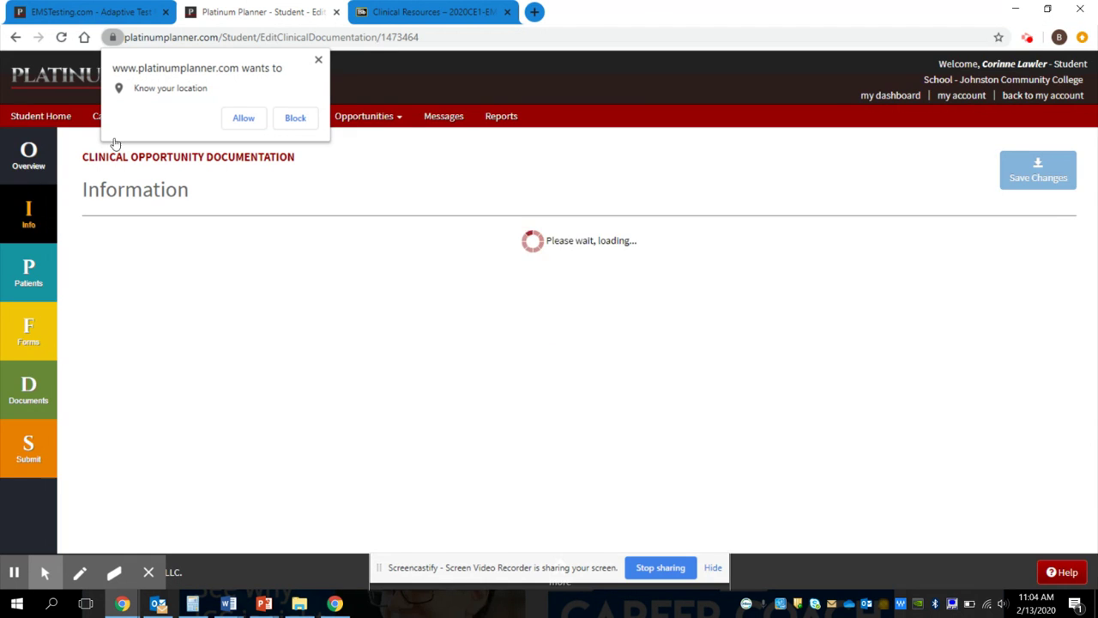
left_click(295, 118)
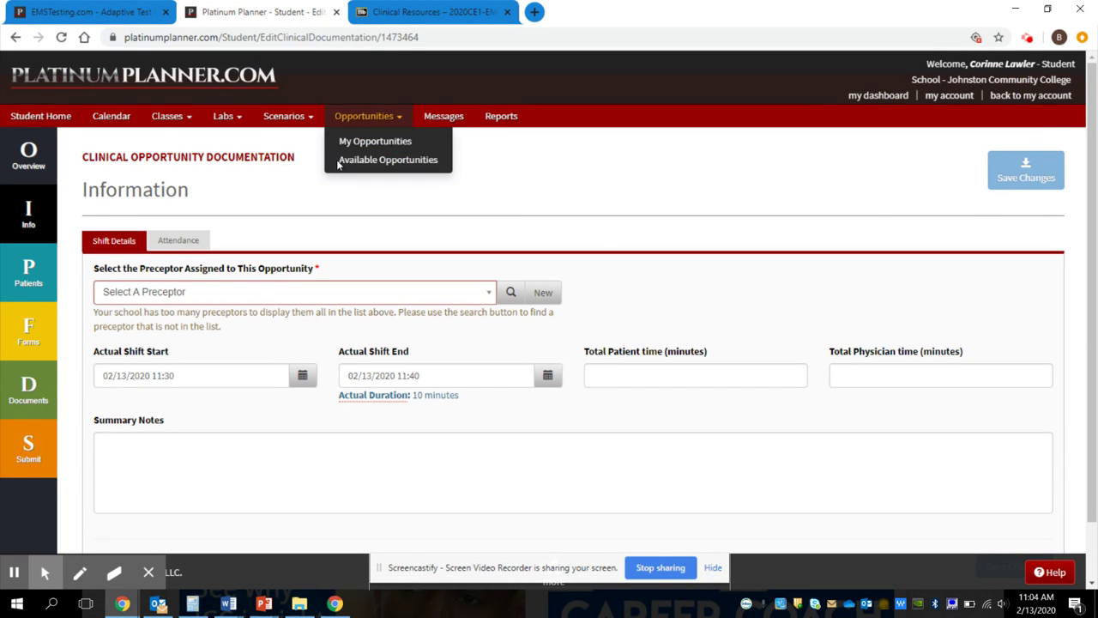
scroll(872, 275, "down", 1)
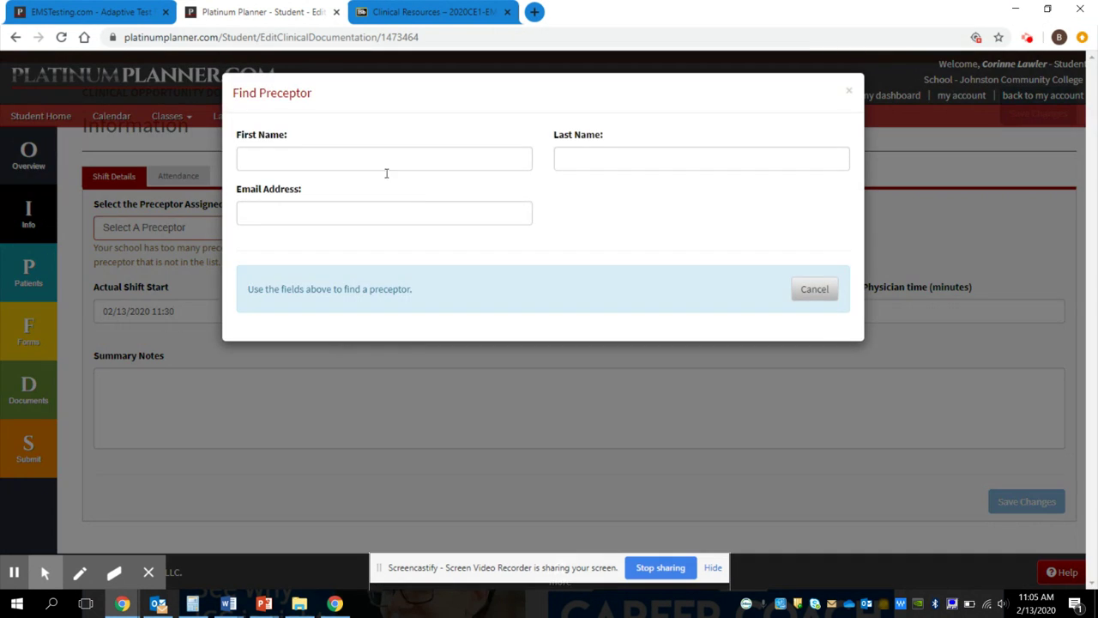
Step: Search the preceptor by first and last name and select the JCC EMS Training & Education match
left_click(452, 159)
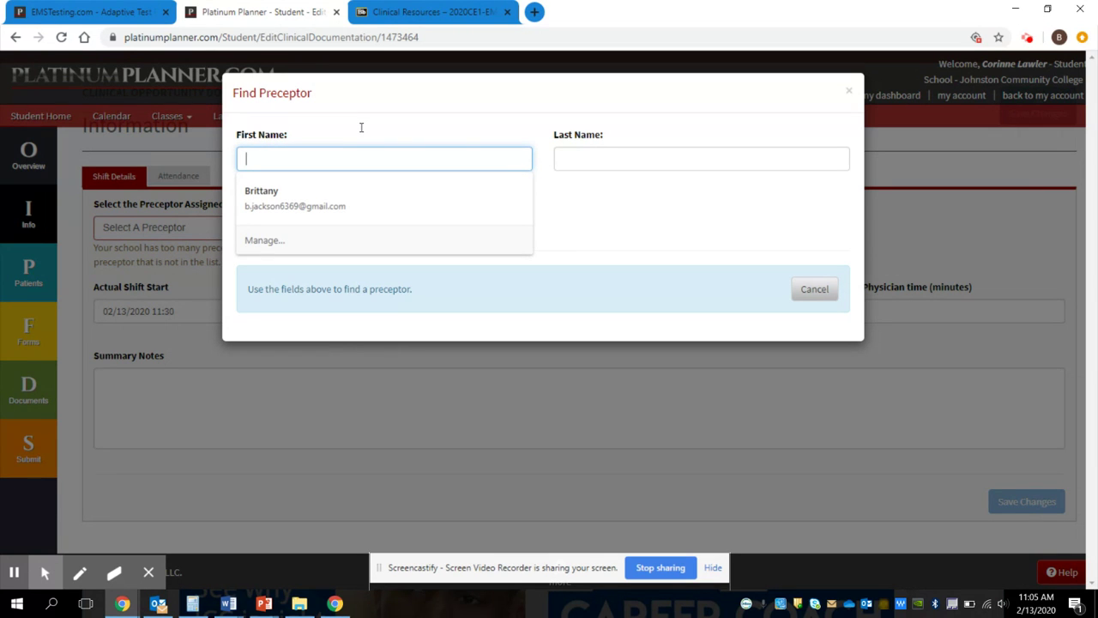
key("Tab")
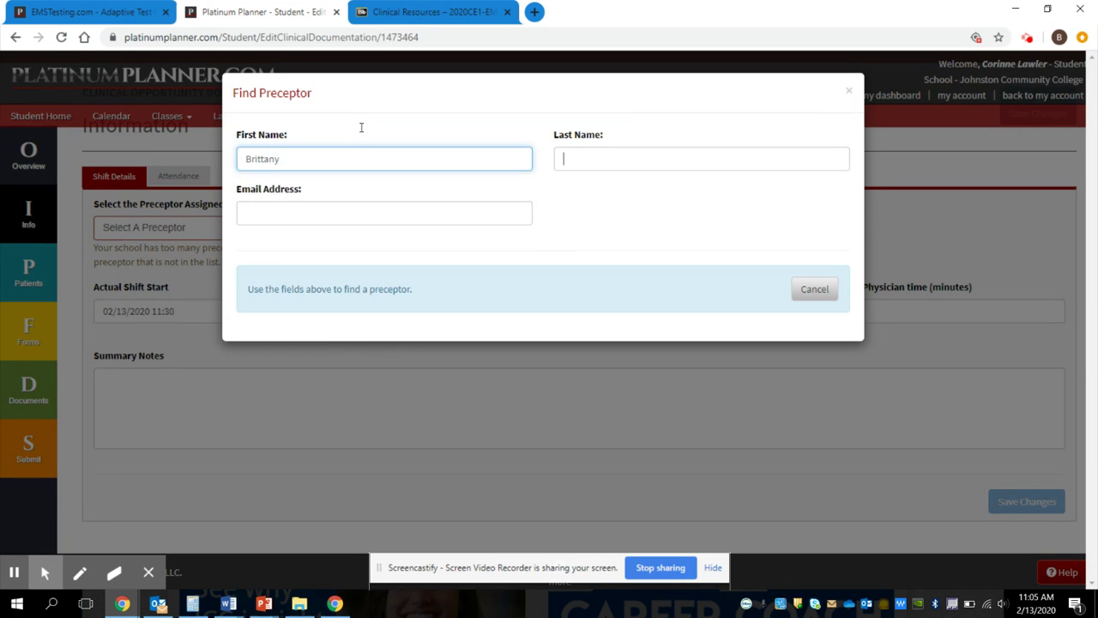
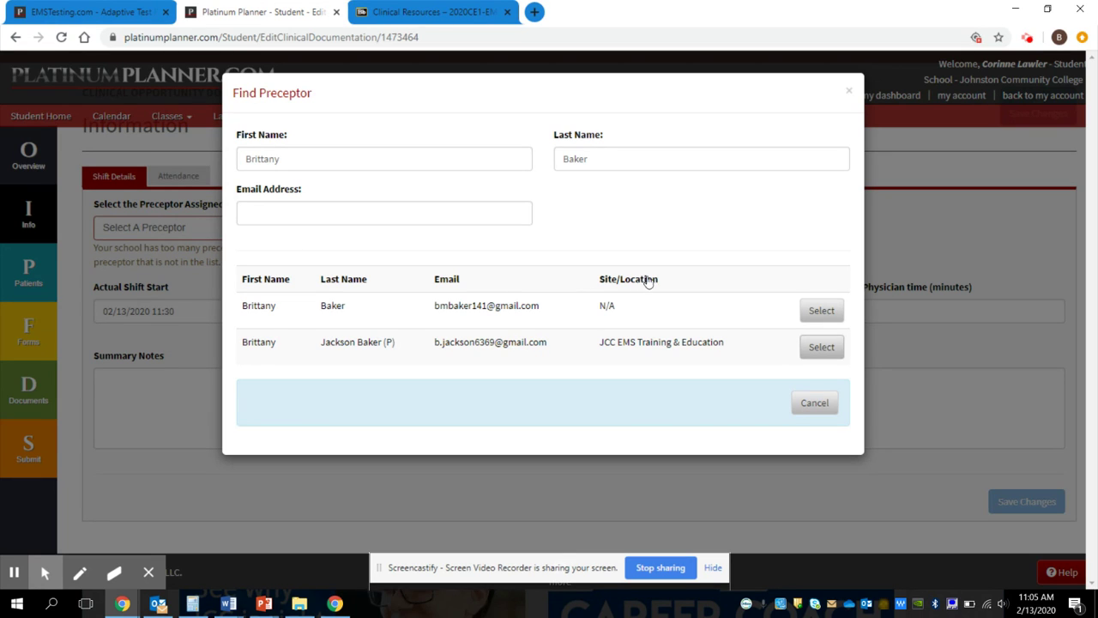
key("Return")
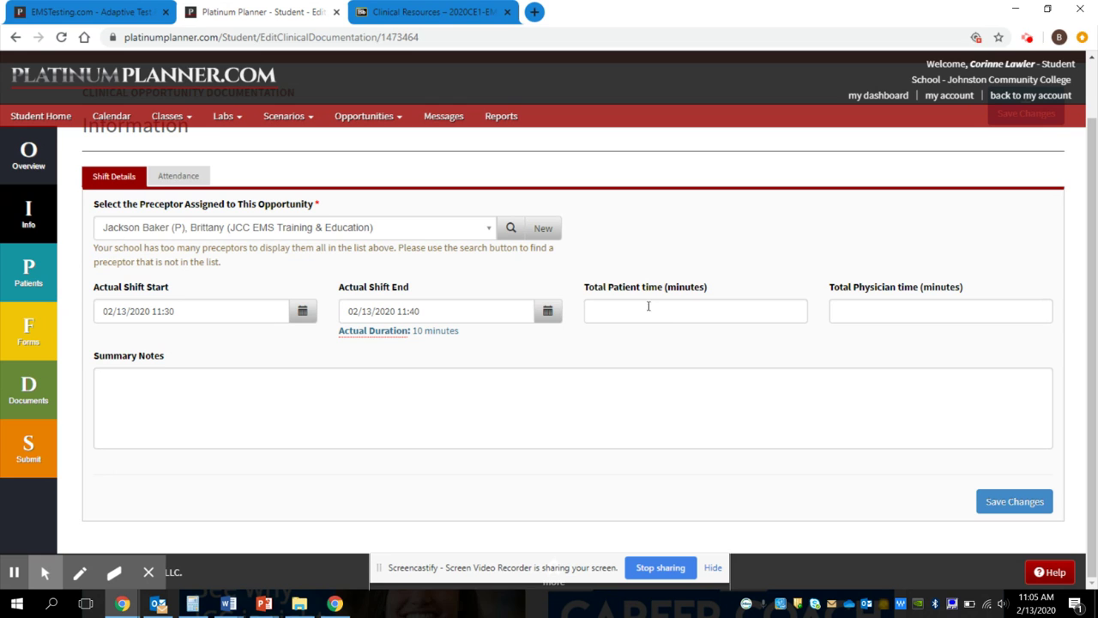
Step: Save the shift information and switch to the Patients section
key("Return")
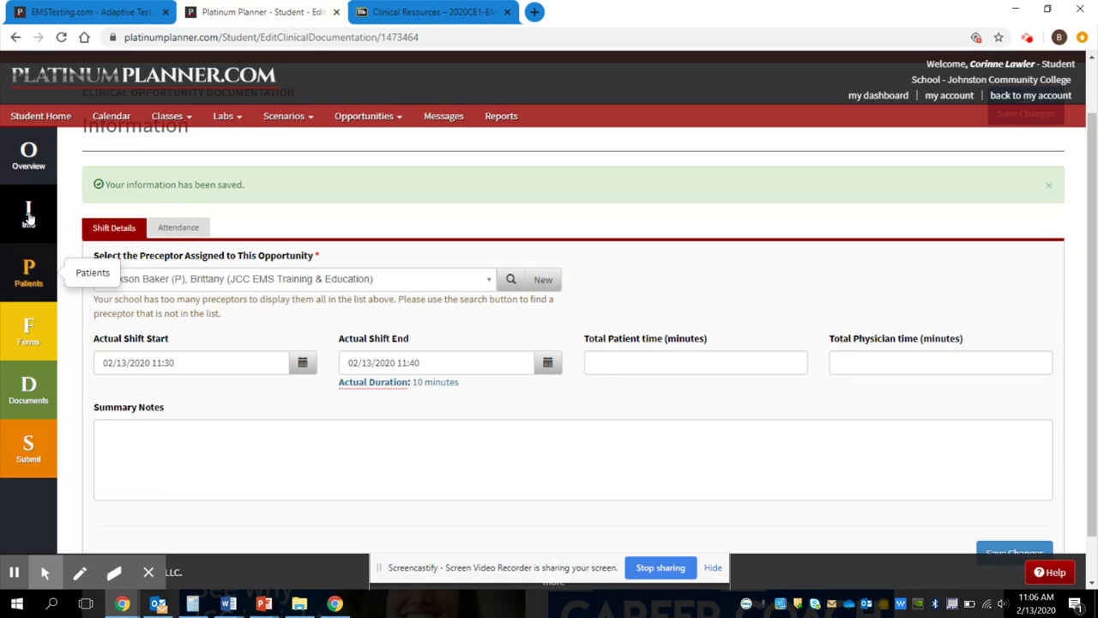
left_click(28, 273)
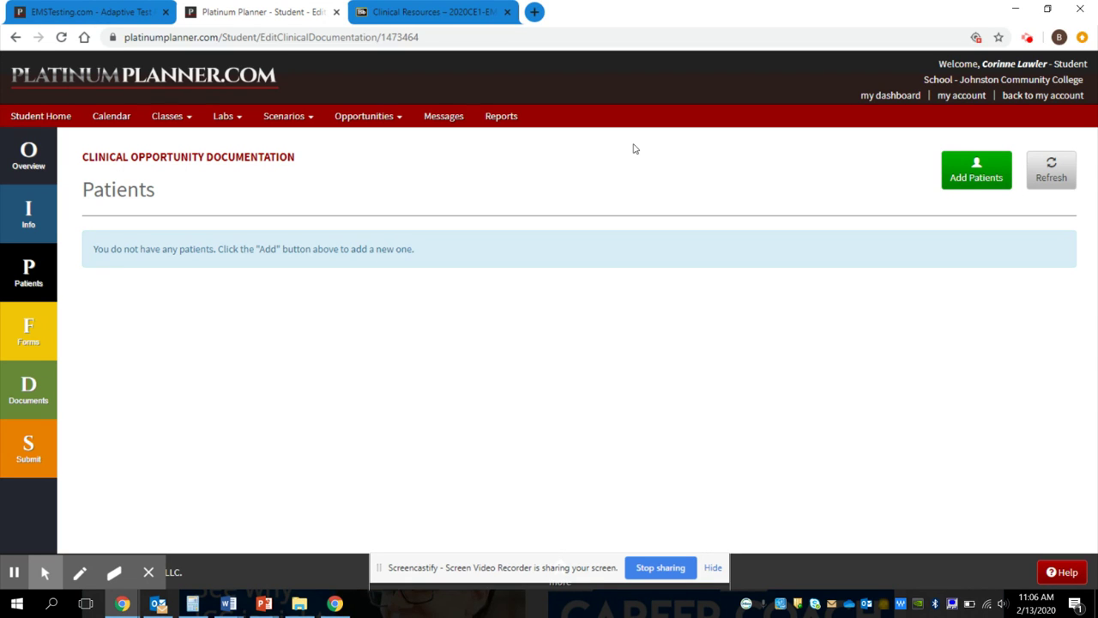
Step: Start a new patient record and set gender Female and age 36 years
left_click(971, 177)
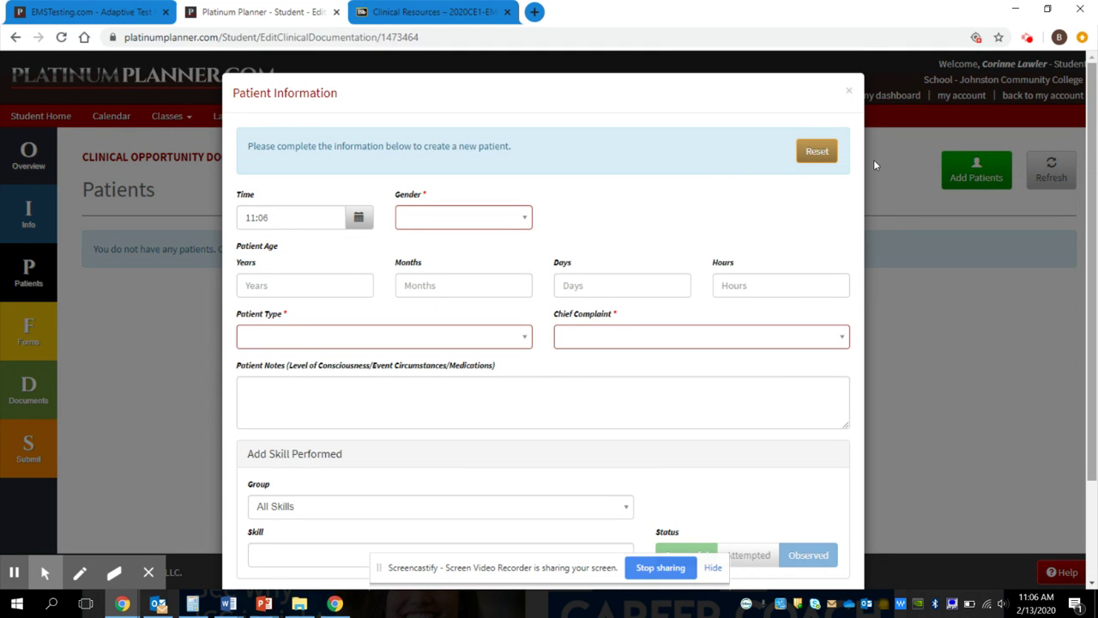
scroll(872, 197, "down", 2)
scroll(870, 233, "up", 1)
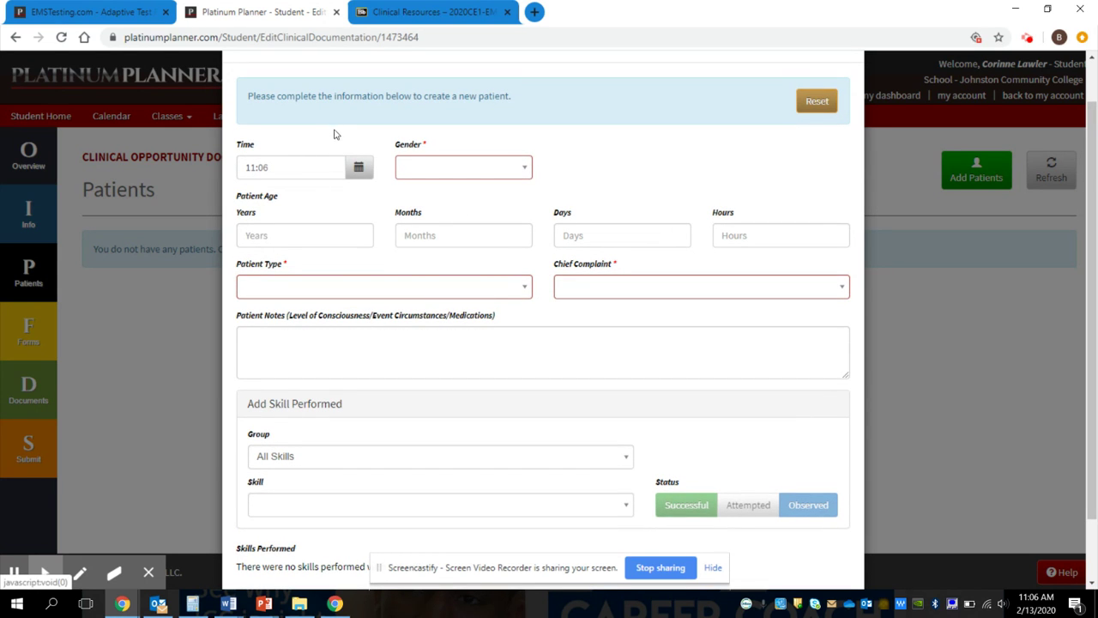
key("Down")
key("Down")
key("Down")
key("Return")
key("Tab")
type("36")
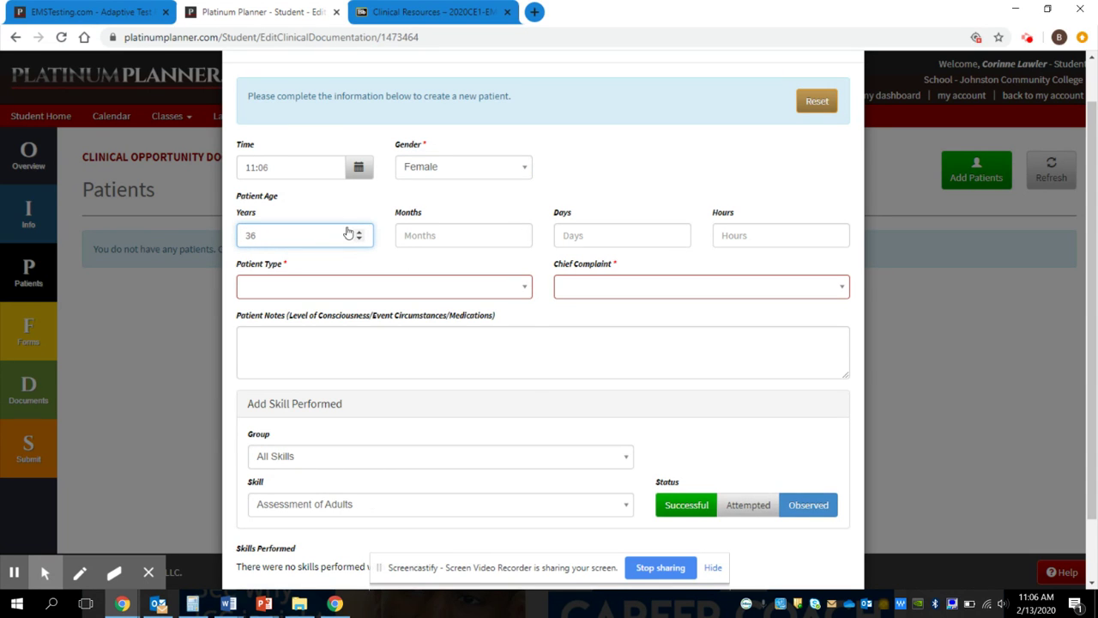
Step: Set patient type to Live and chief complaint to Abdominal Pain, then reach the notes field
left_click(299, 284)
key("Down")
key("Return")
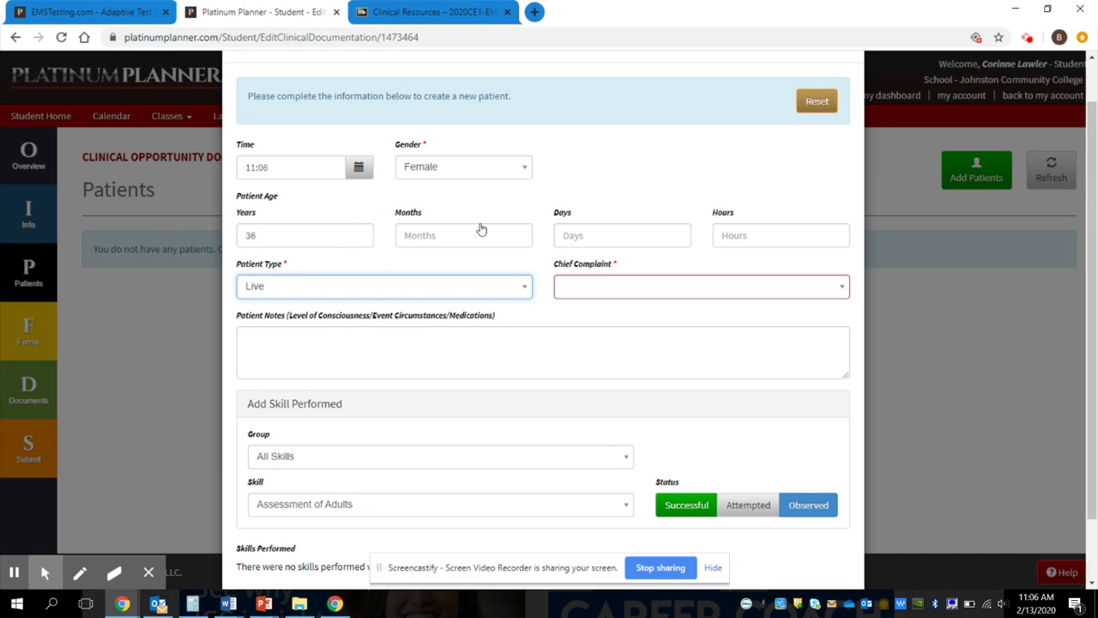
key("Tab")
key("Return")
key("Tab")
left_click(433, 248)
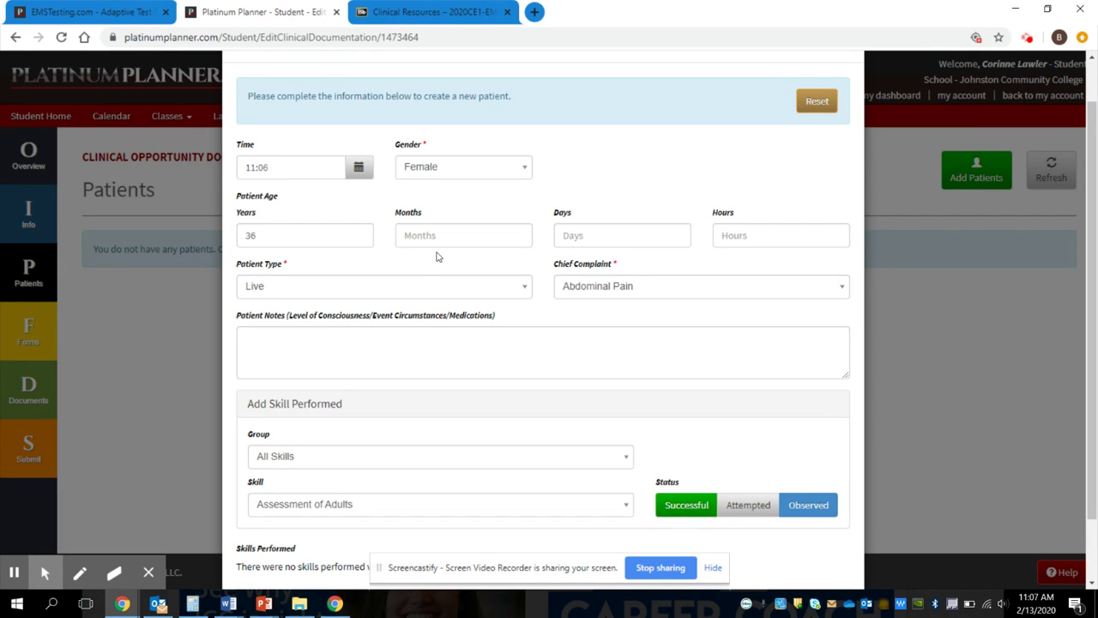
key("Tab")
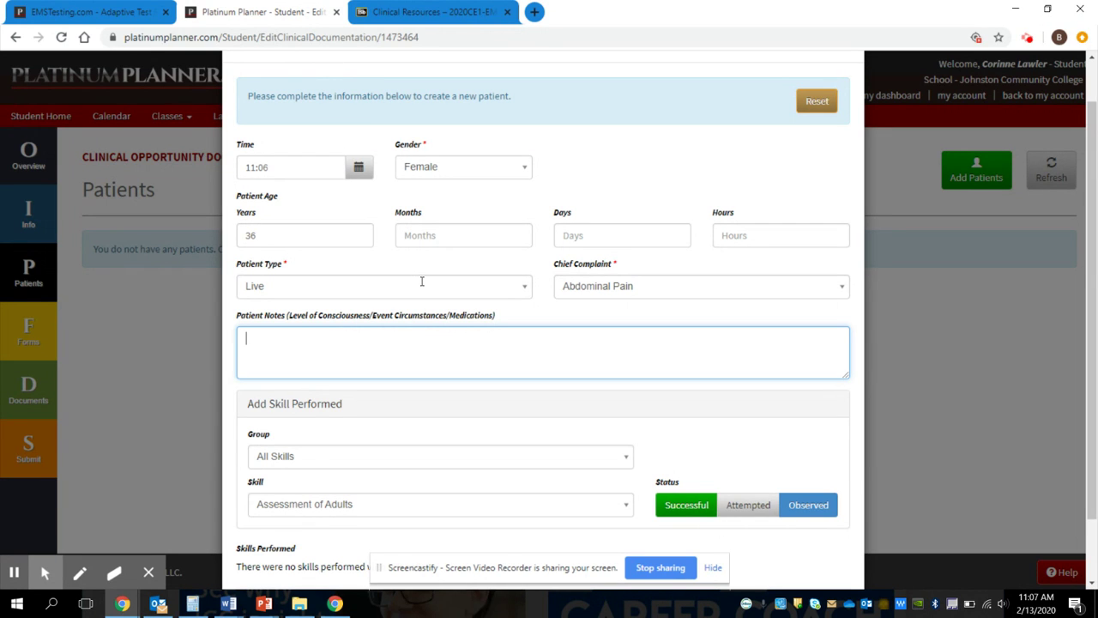
Step: Switch to Blackboard's Clinical Resources tab and scroll back to the top
left_click(362, 16)
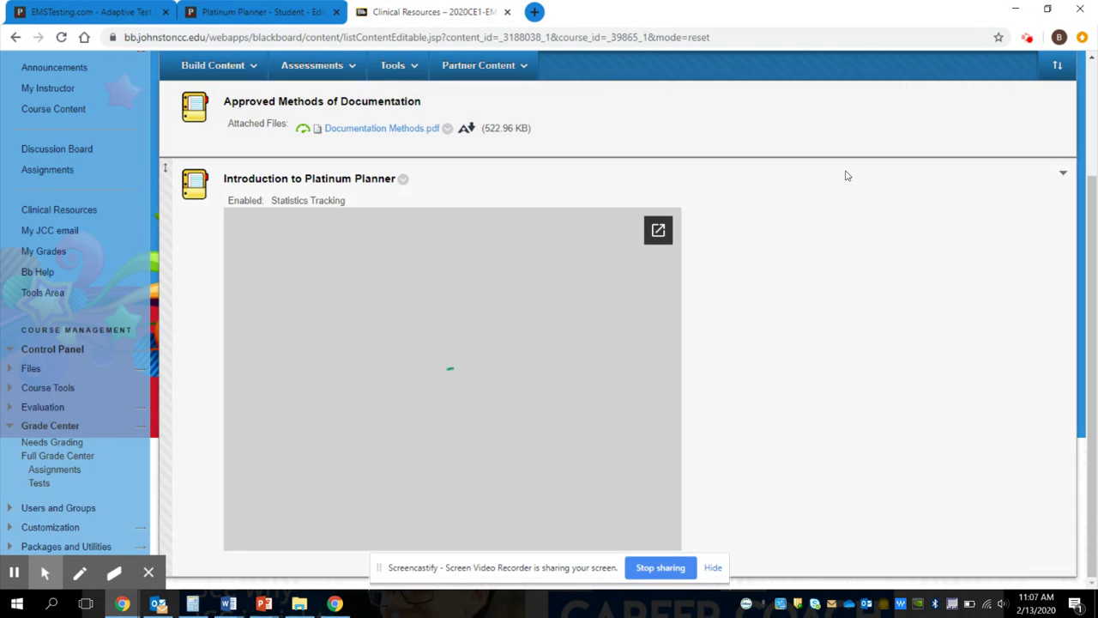
scroll(877, 172, "up", 2)
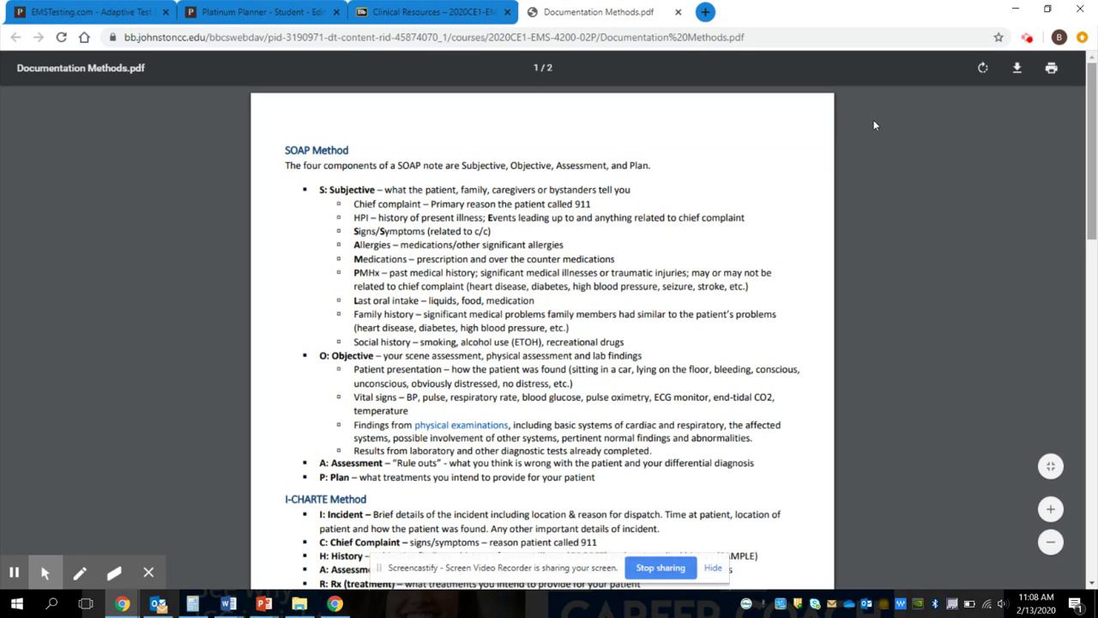
Step: Scroll Documentation Methods.pdf from SOAP down to the Chronological Narrative section on page 2
scroll(874, 125, "down", 3)
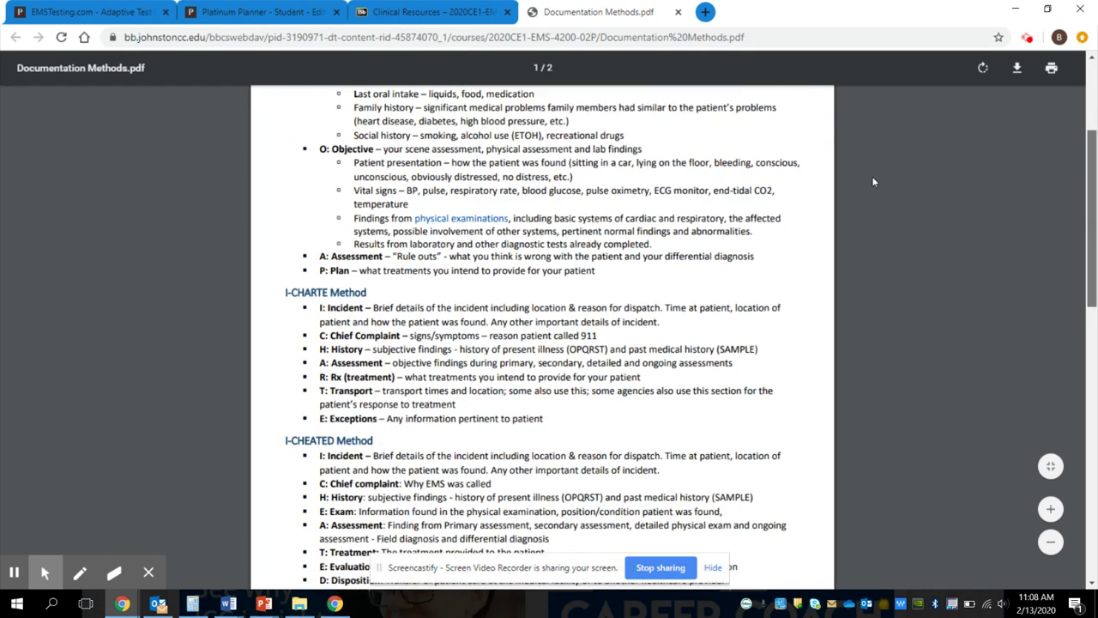
scroll(872, 185, "down", 4)
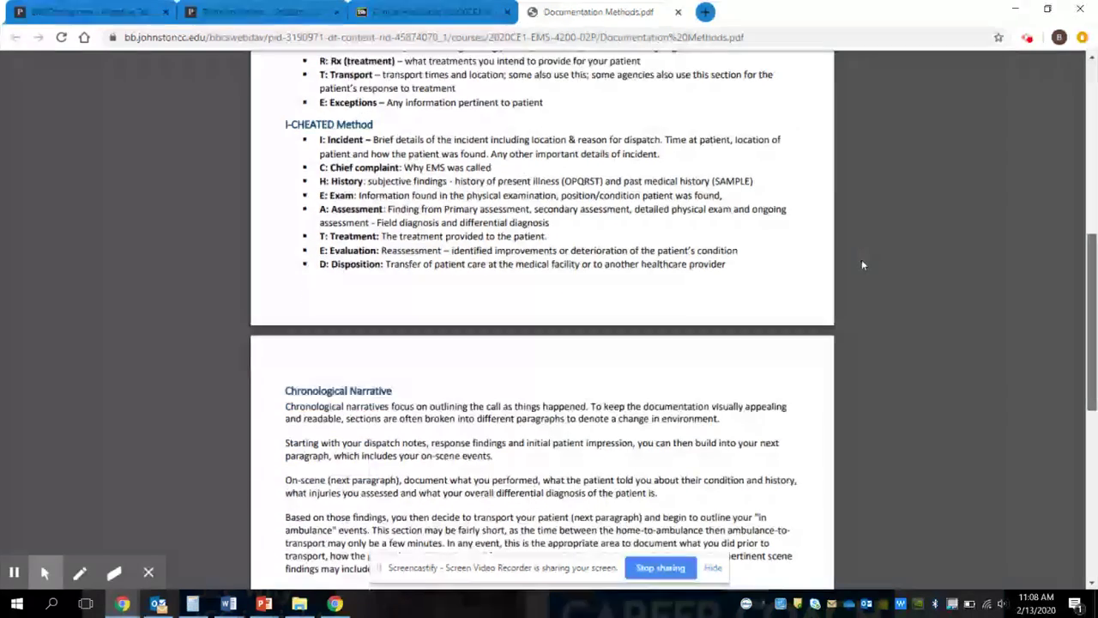
scroll(862, 268, "down", 1)
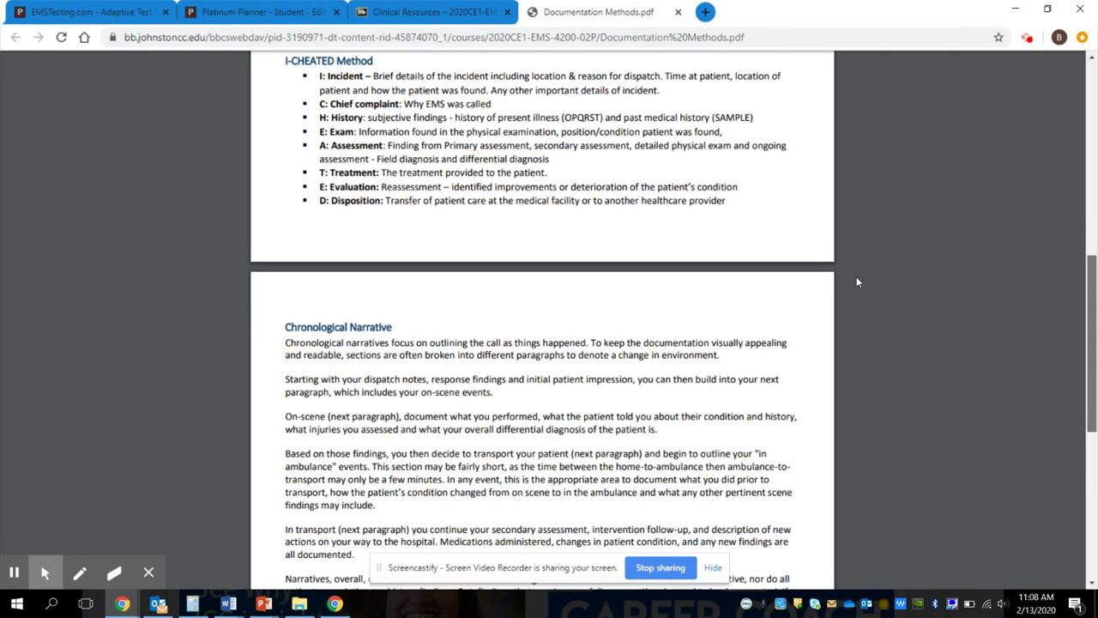
scroll(856, 281, "down", 3)
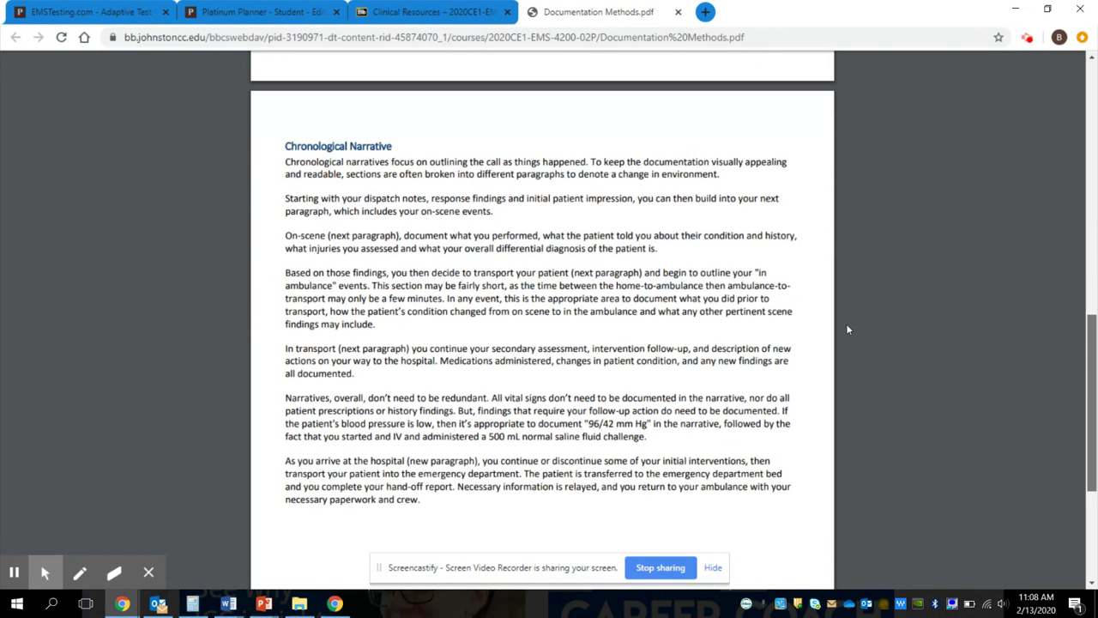
scroll(847, 330, "down", 1)
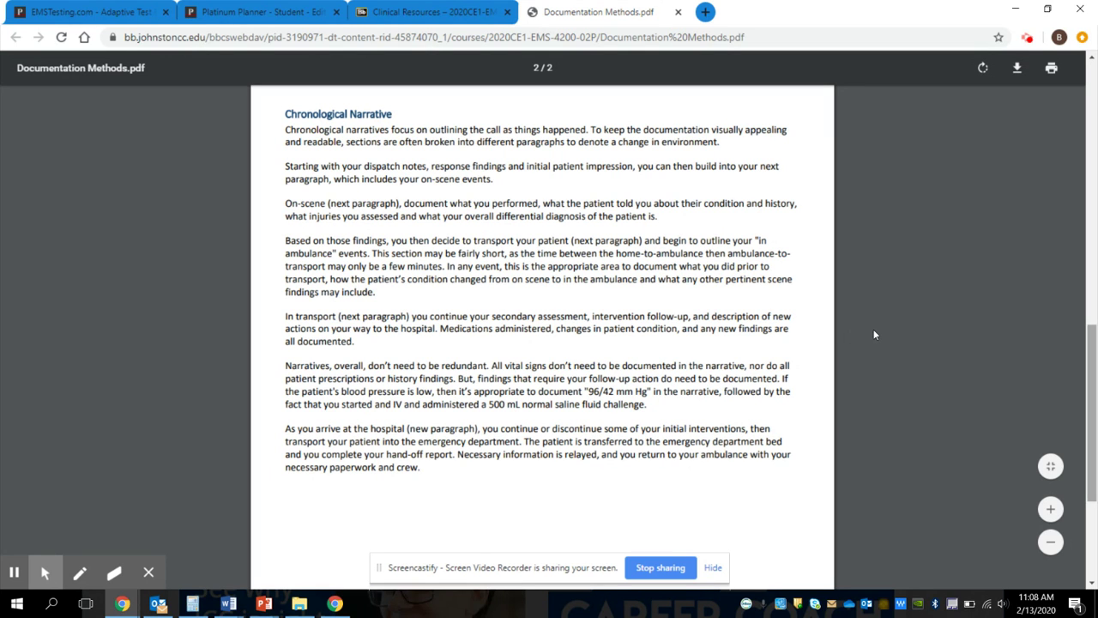
scroll(874, 334, "up", 5)
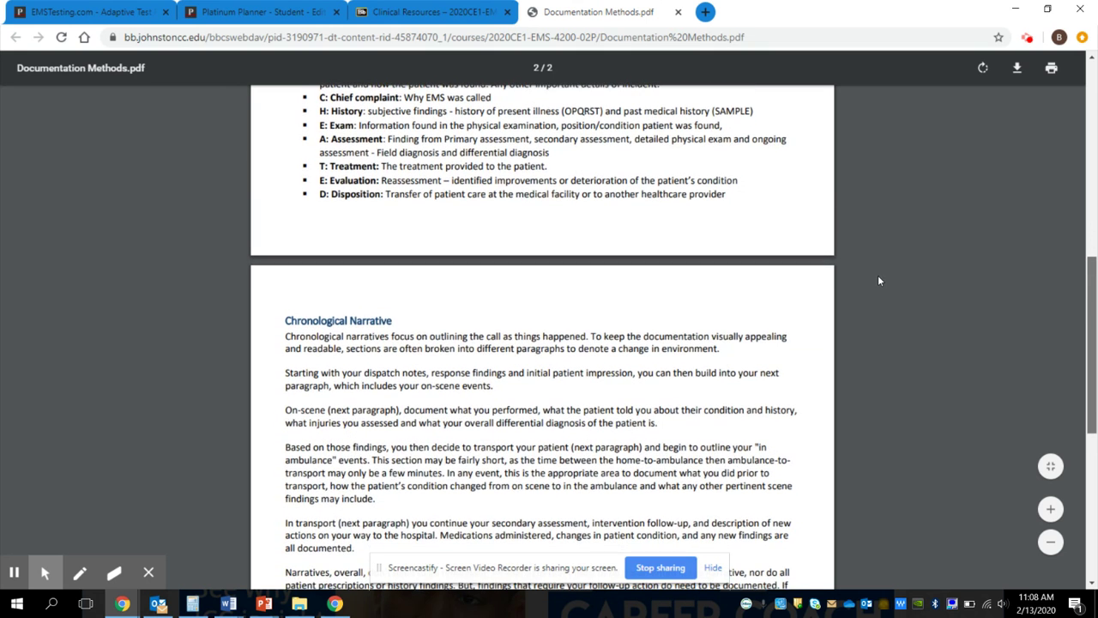
scroll(878, 275, "up", 2)
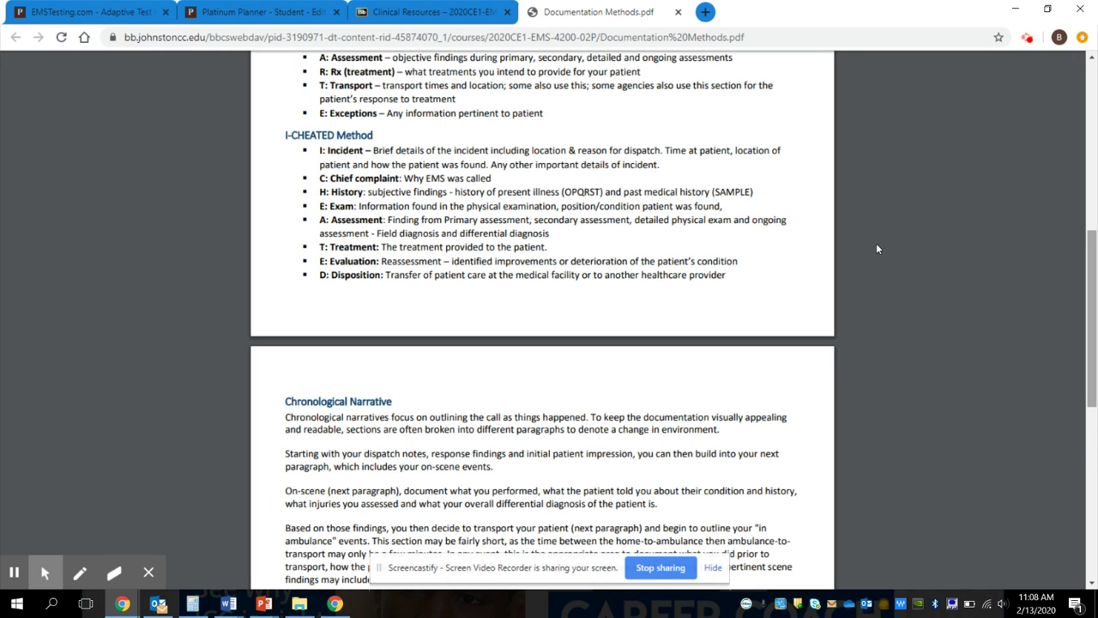
scroll(873, 245, "down", 3)
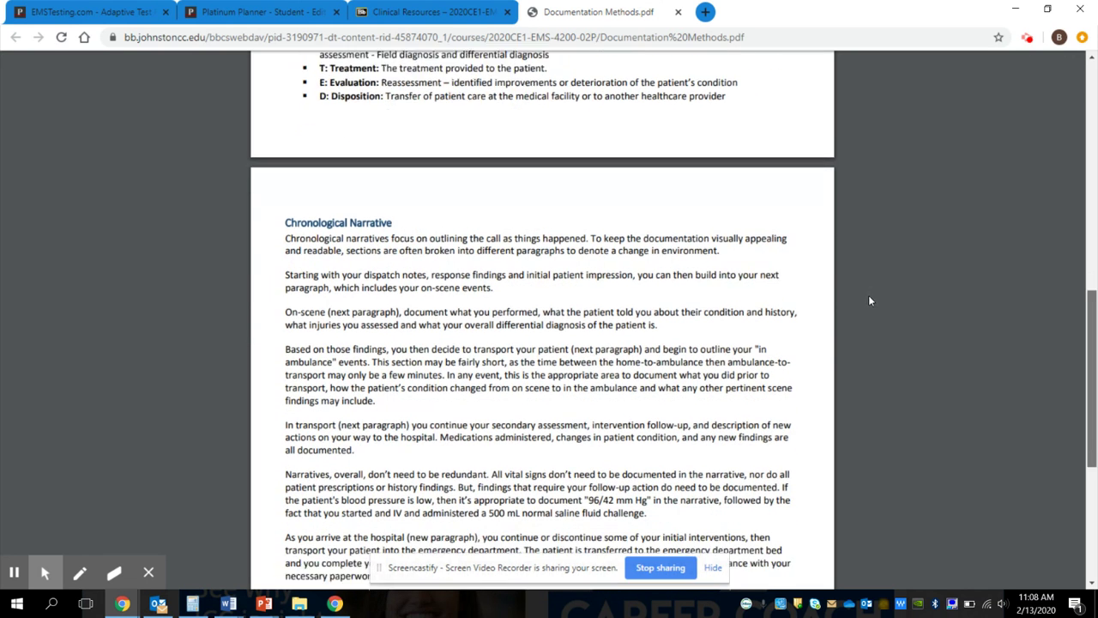
scroll(869, 305, "down", 1)
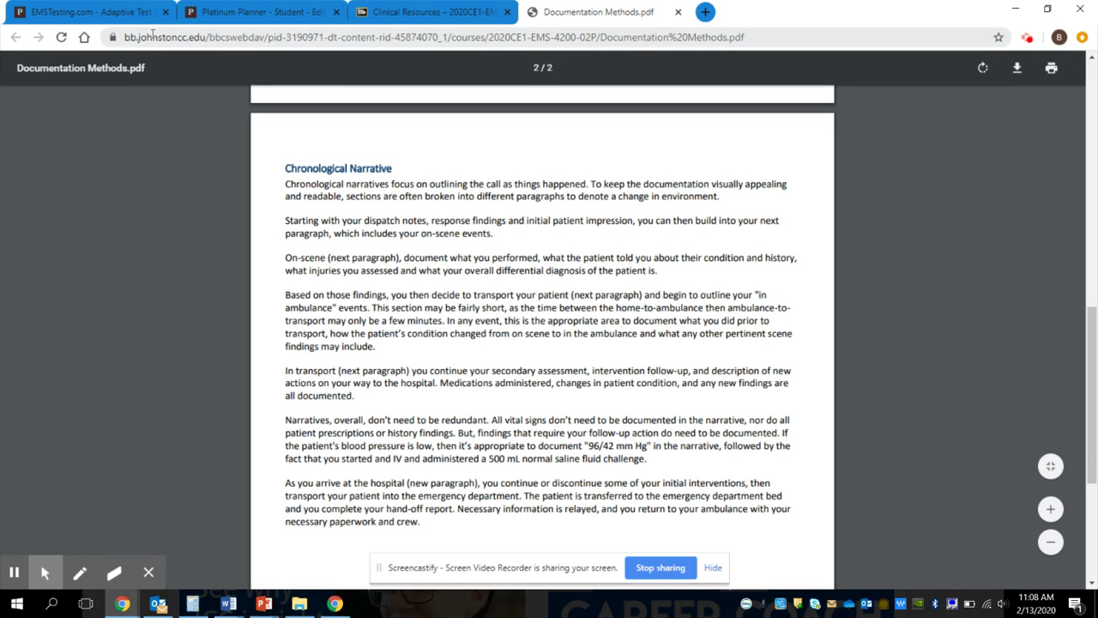
Step: Back on the new patient form, enter 'Narrative.' as the patient notes
left_click(195, 6)
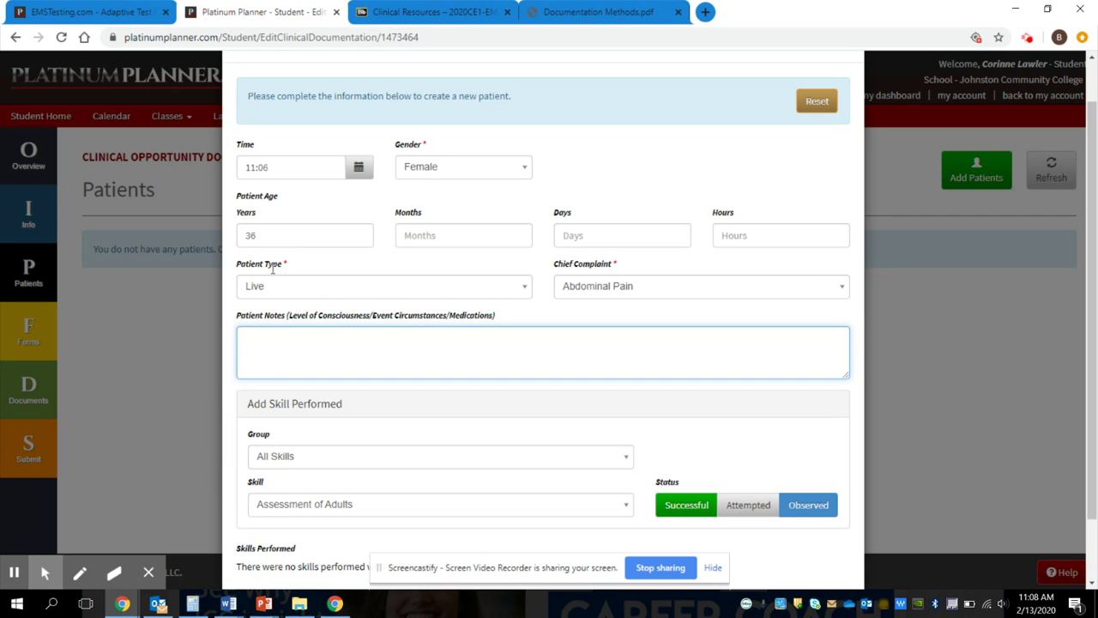
type("arrative.")
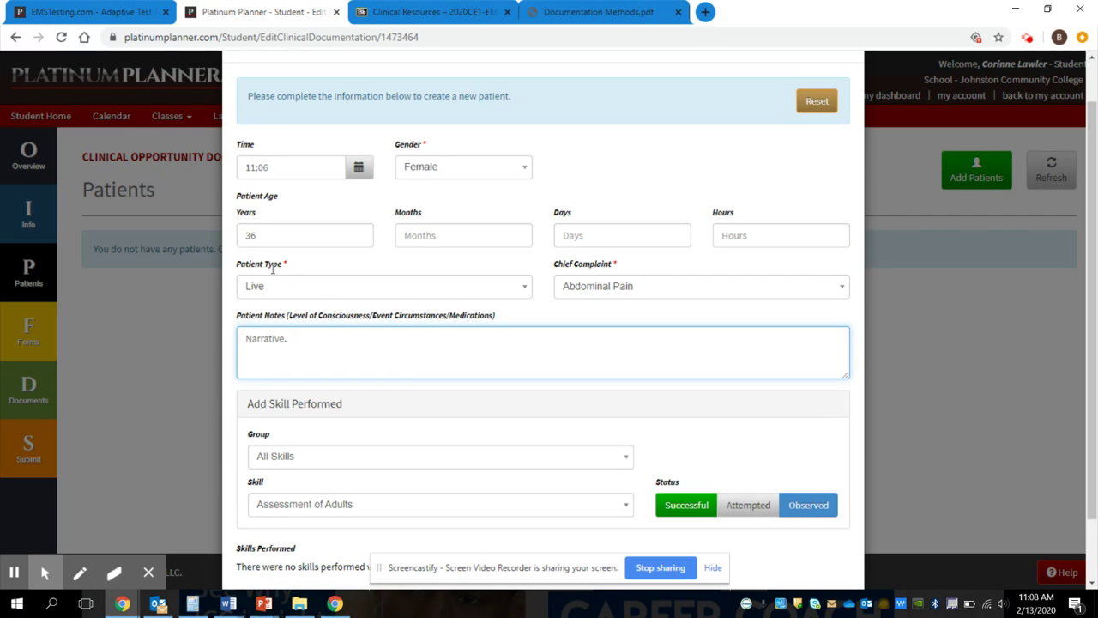
left_click(875, 241)
scroll(875, 241, "down", 2)
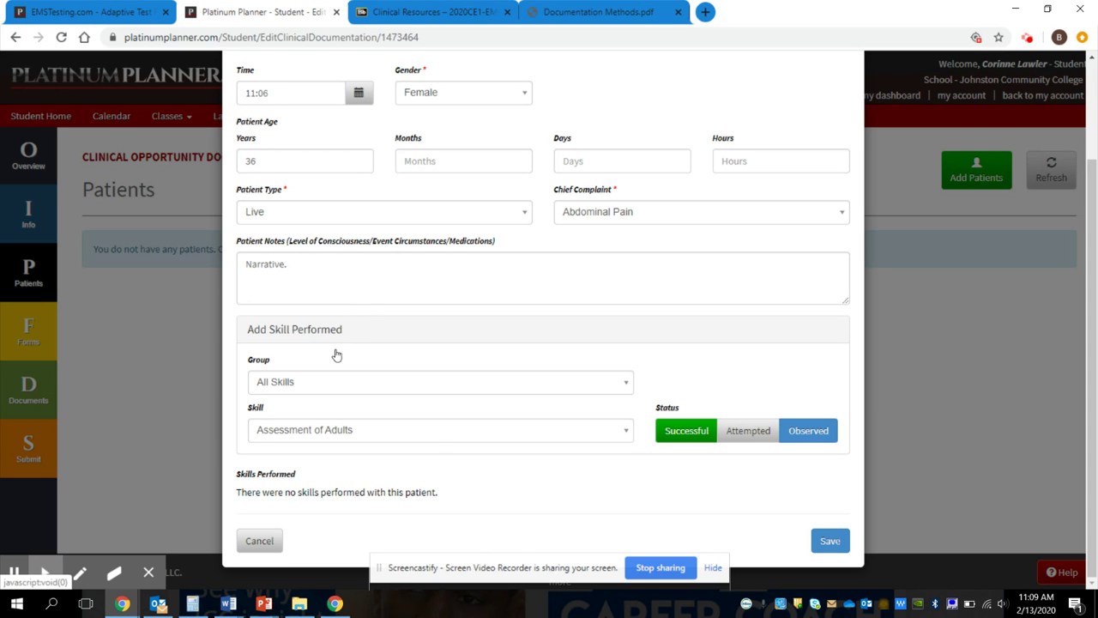
Step: Add Assessment of Adults and Assessment of Medical Patients as performed skills
key("Return")
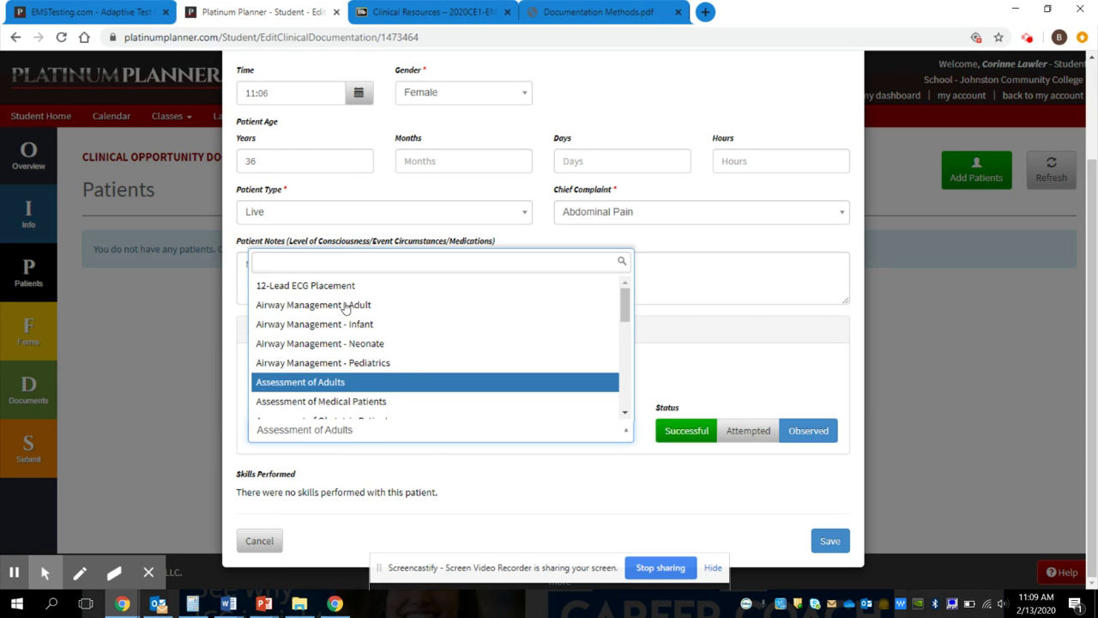
key("Escape")
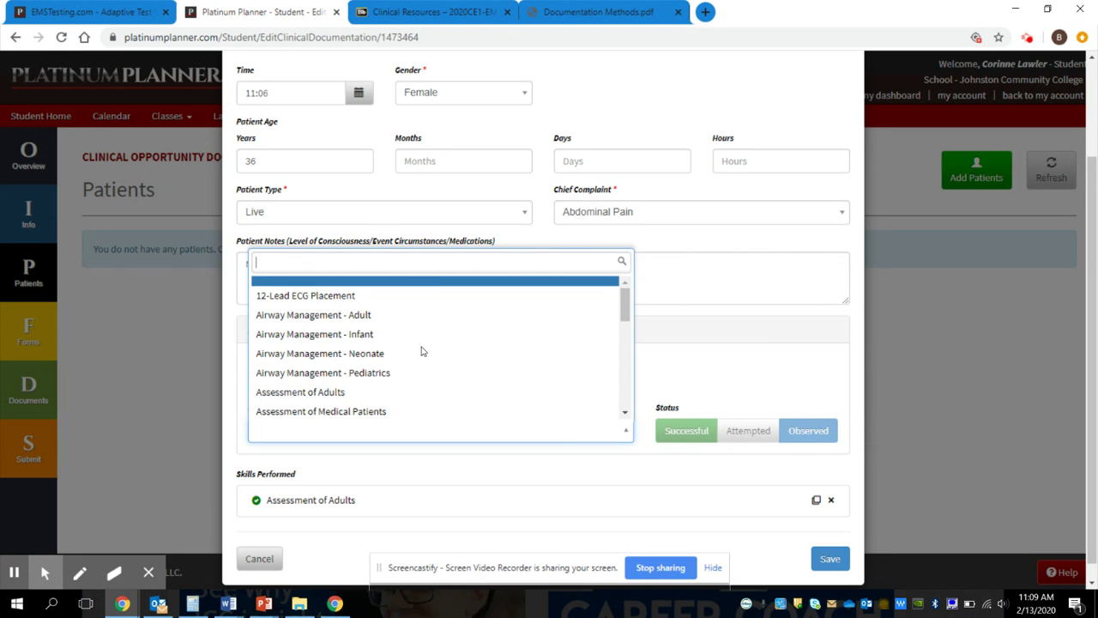
key("Down")
key("Down")
key("Down")
key("Down")
key("Down")
key("Down")
key("Down")
key("Return")
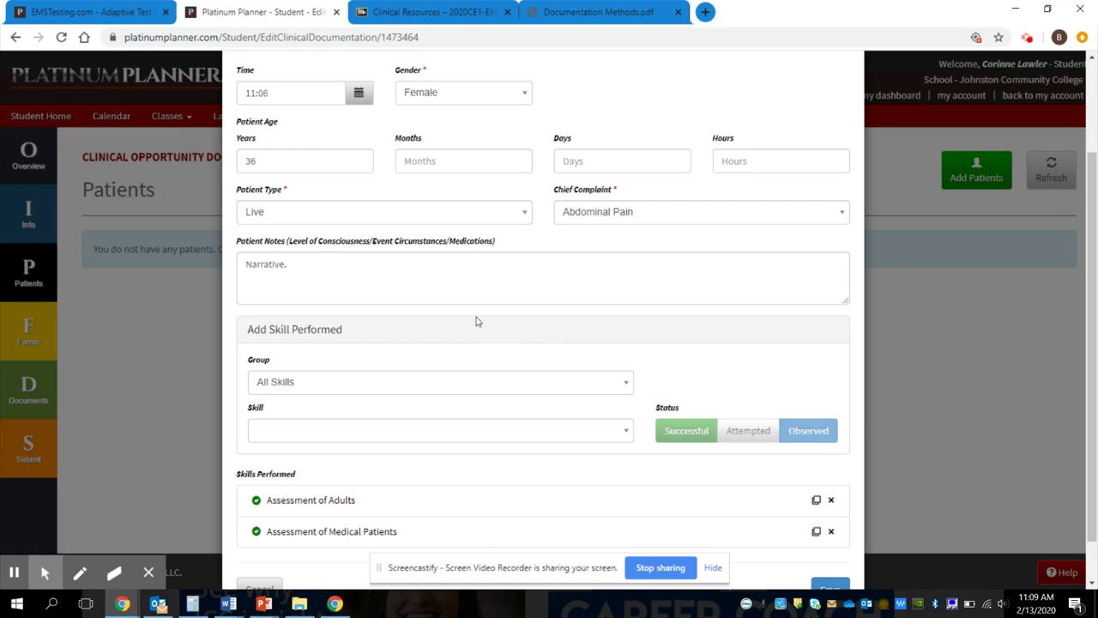
Step: From the Oxygenation/Ventilation group, add Ventilate a Patient as an observed skill
key("shift+Tab")
key("Down")
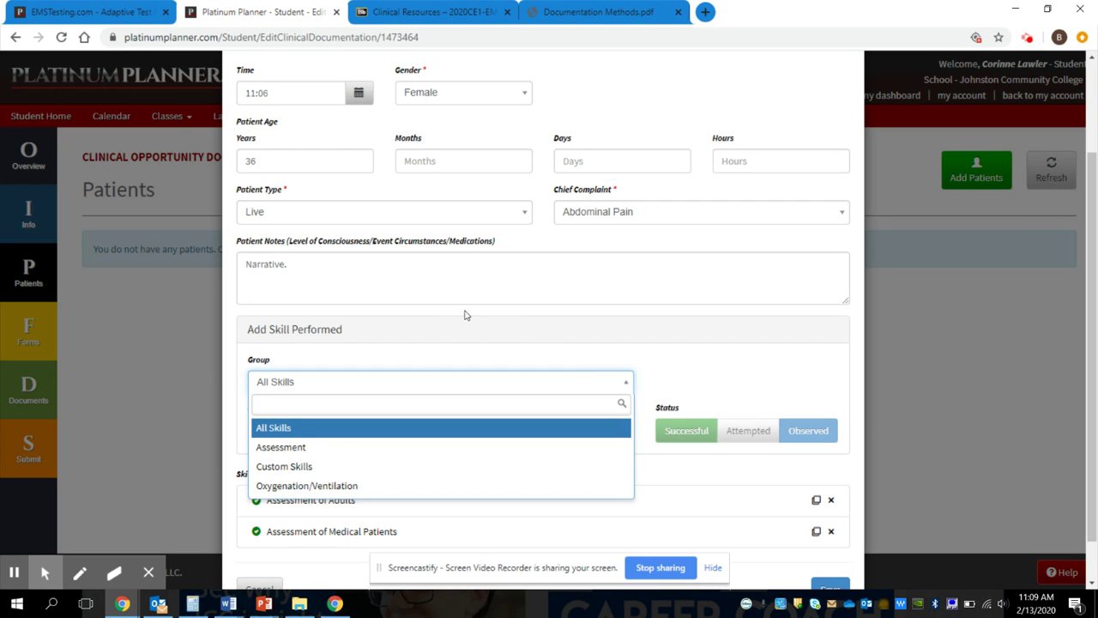
key("Down")
key("Down")
key("Down")
key("Return")
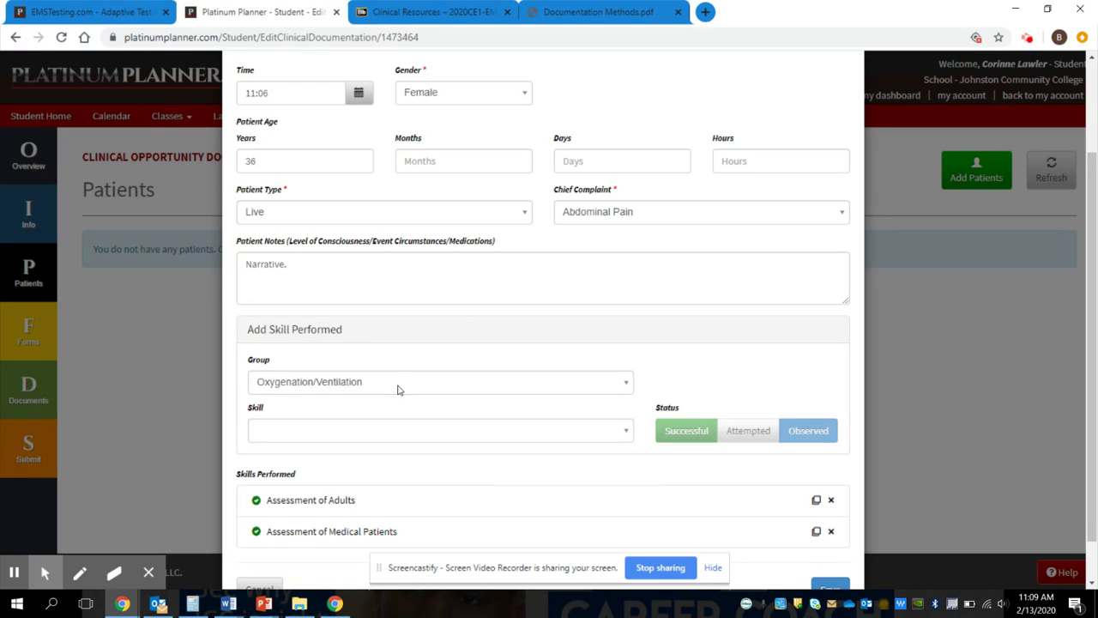
key("Tab")
key("Down")
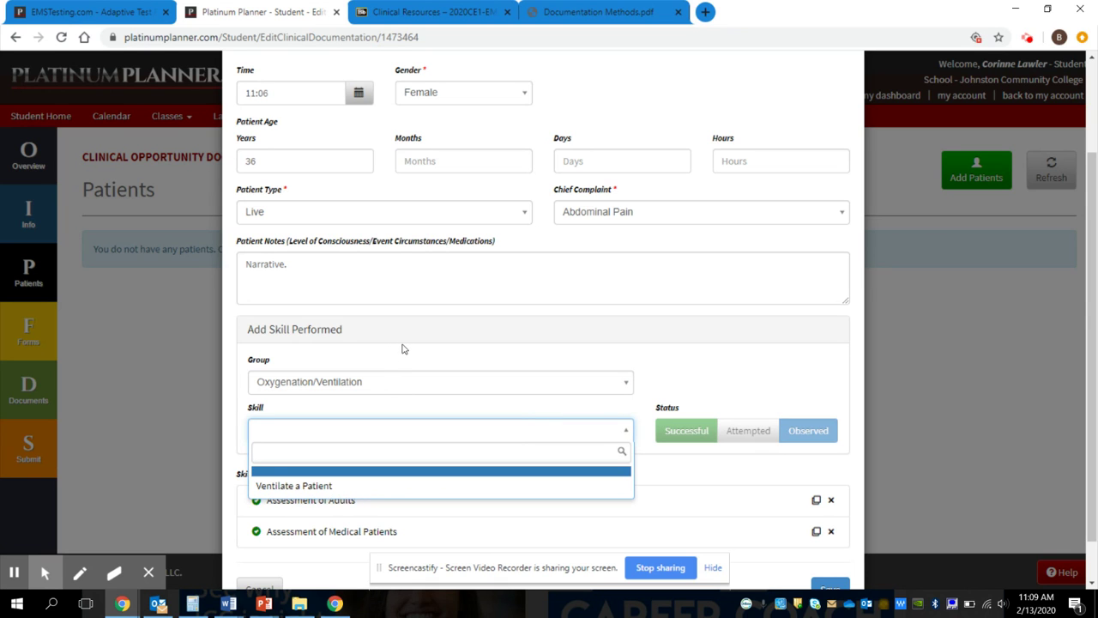
key("Down")
key("Return")
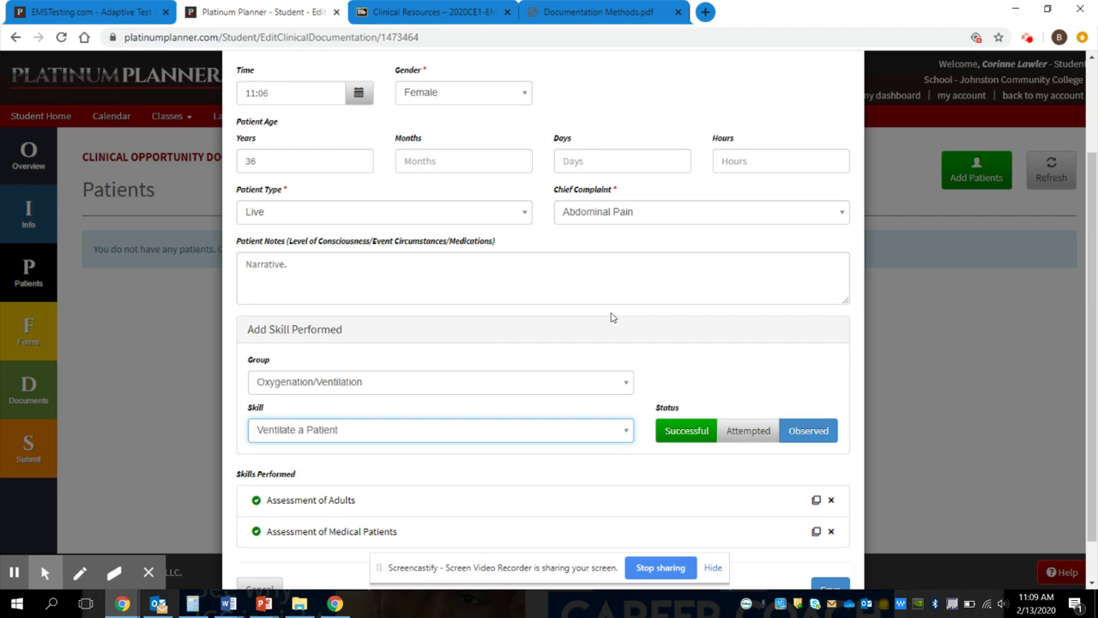
left_click(644, 352)
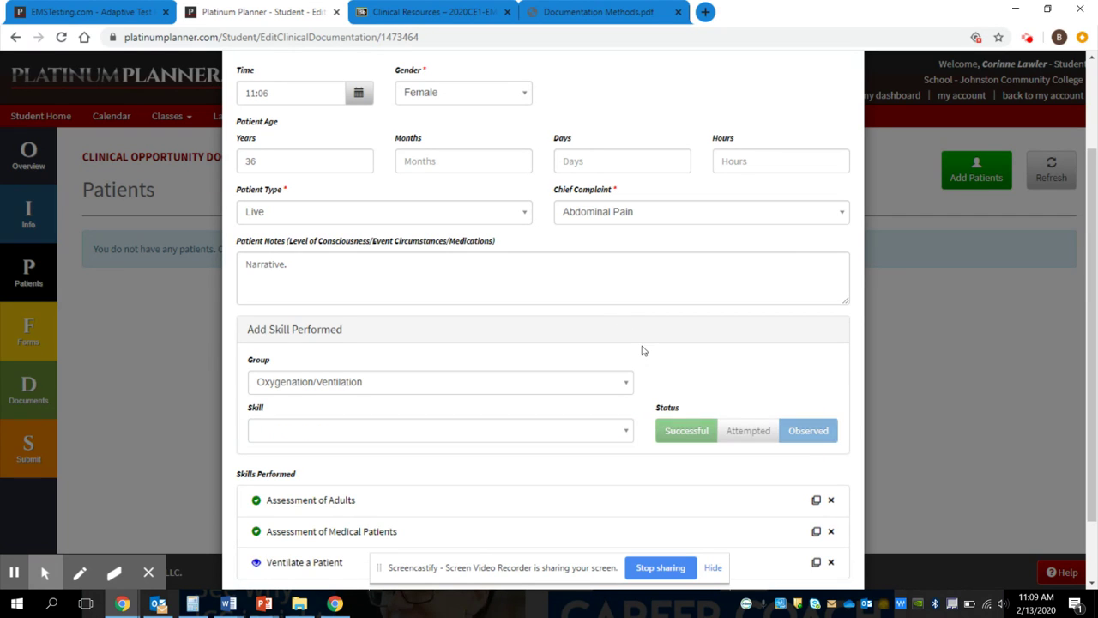
Step: Under All Skills, add Live Patient Assessment/Contact, then remove it again
scroll(870, 309, "down", 2)
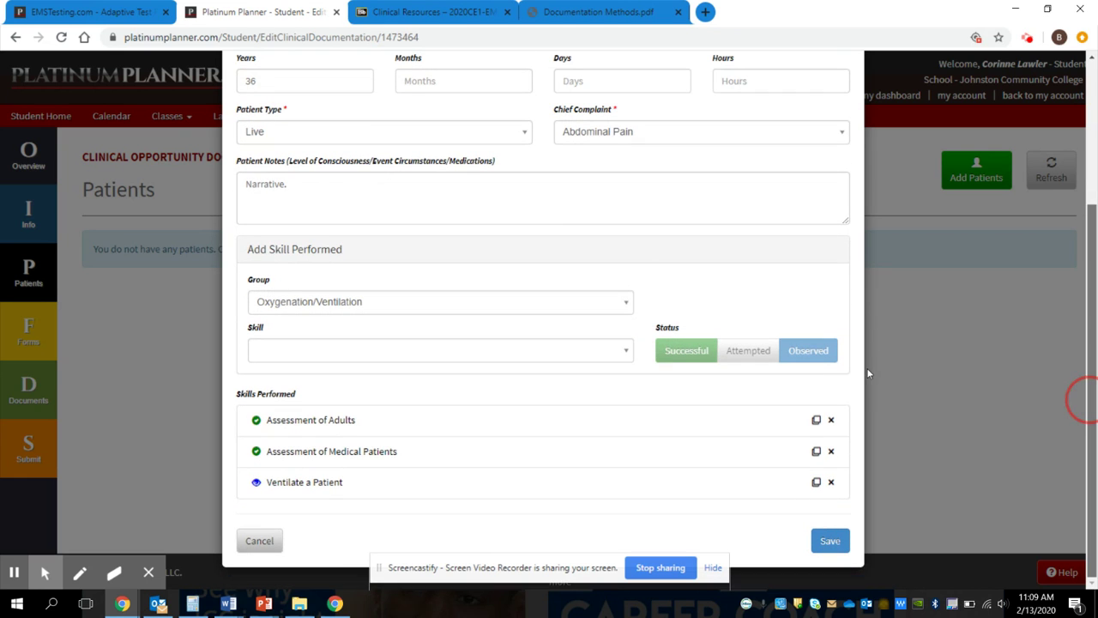
left_click(420, 296)
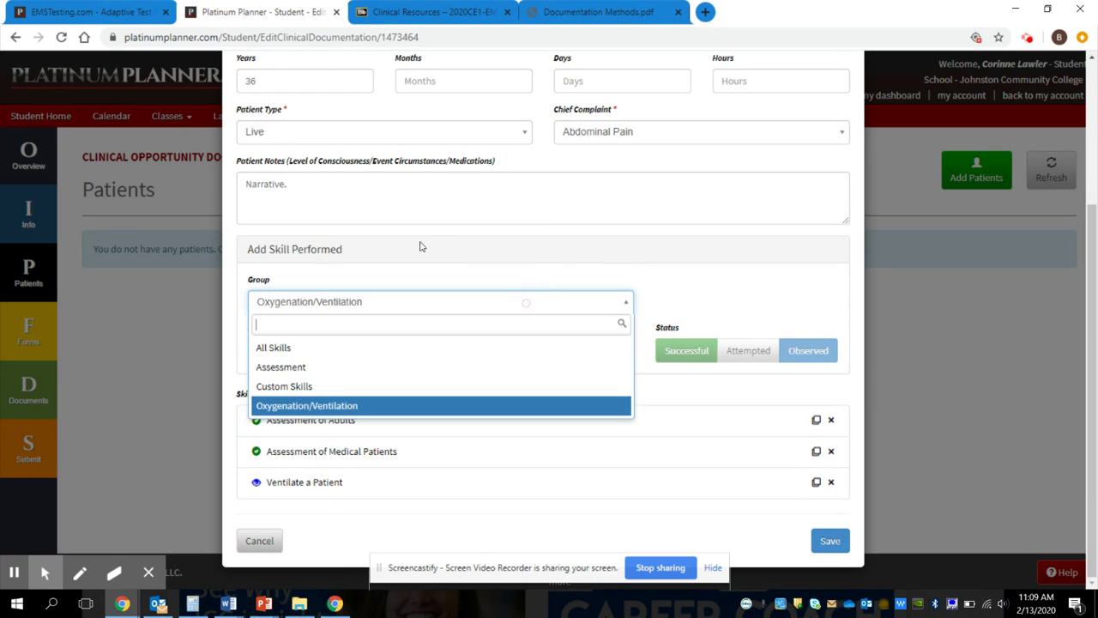
key("Up")
key("Up")
key("Up")
key("Return")
left_click(496, 352)
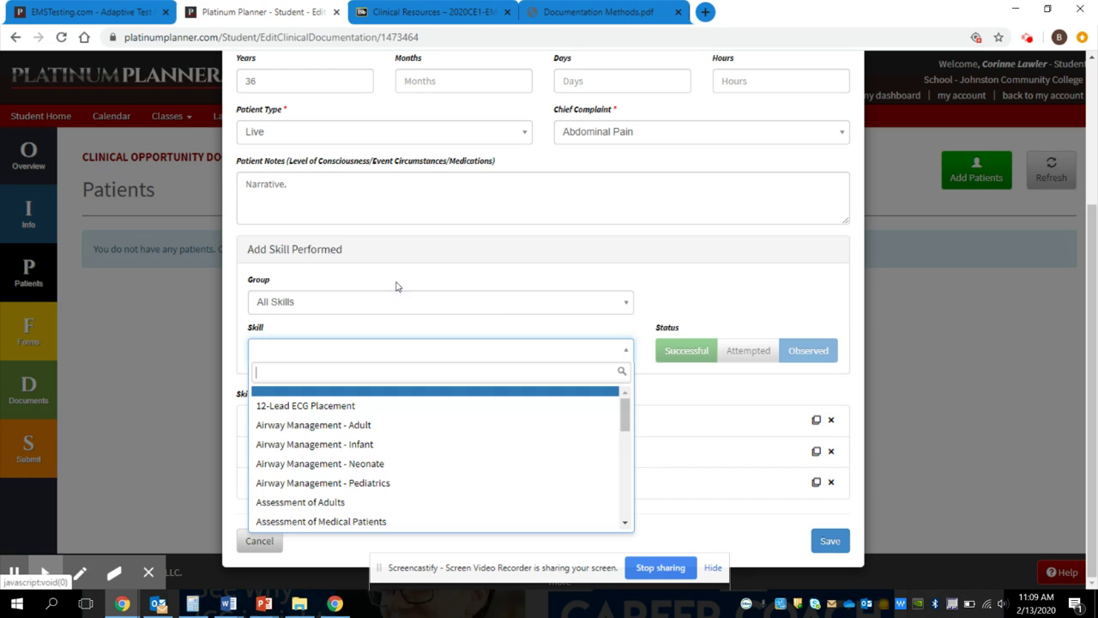
scroll(503, 345, "down", 4)
key("Down")
key("Down")
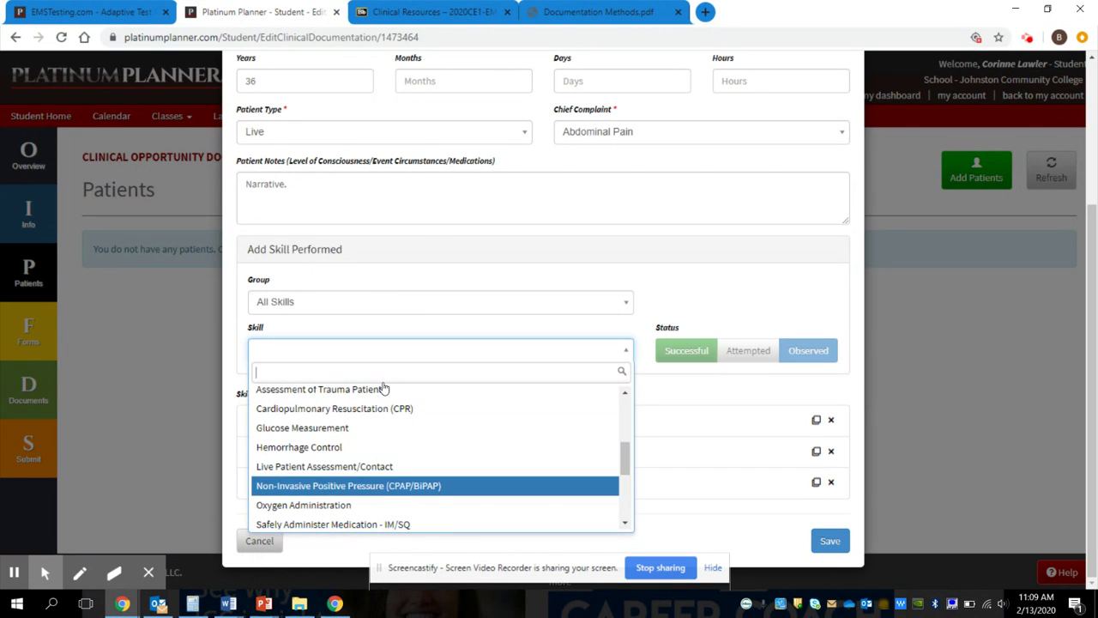
key("Up")
key("Return")
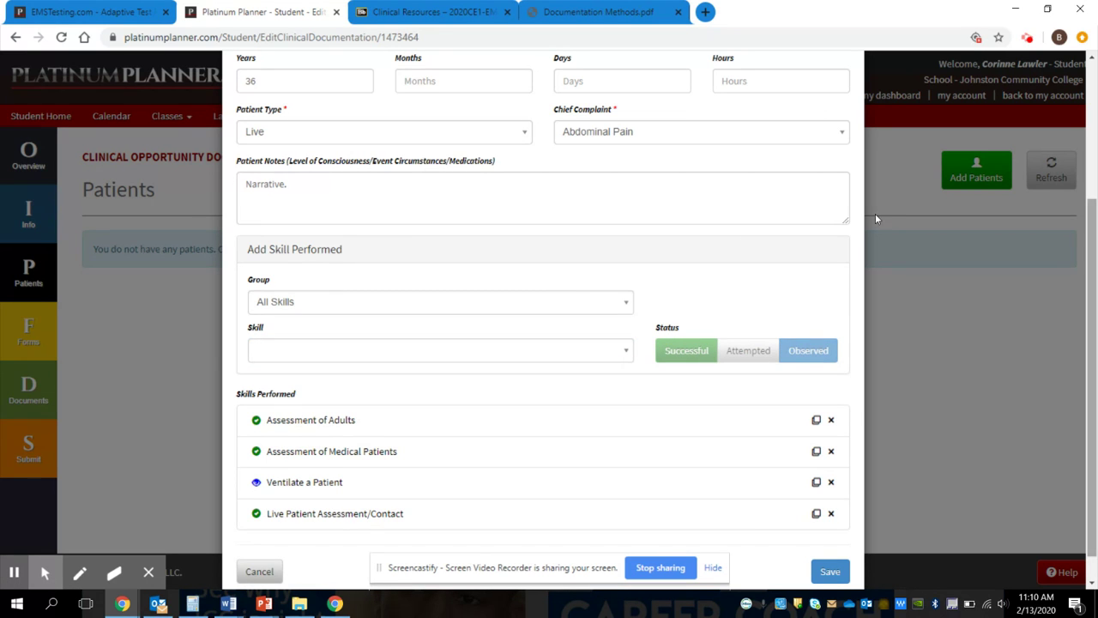
left_click(1091, 265)
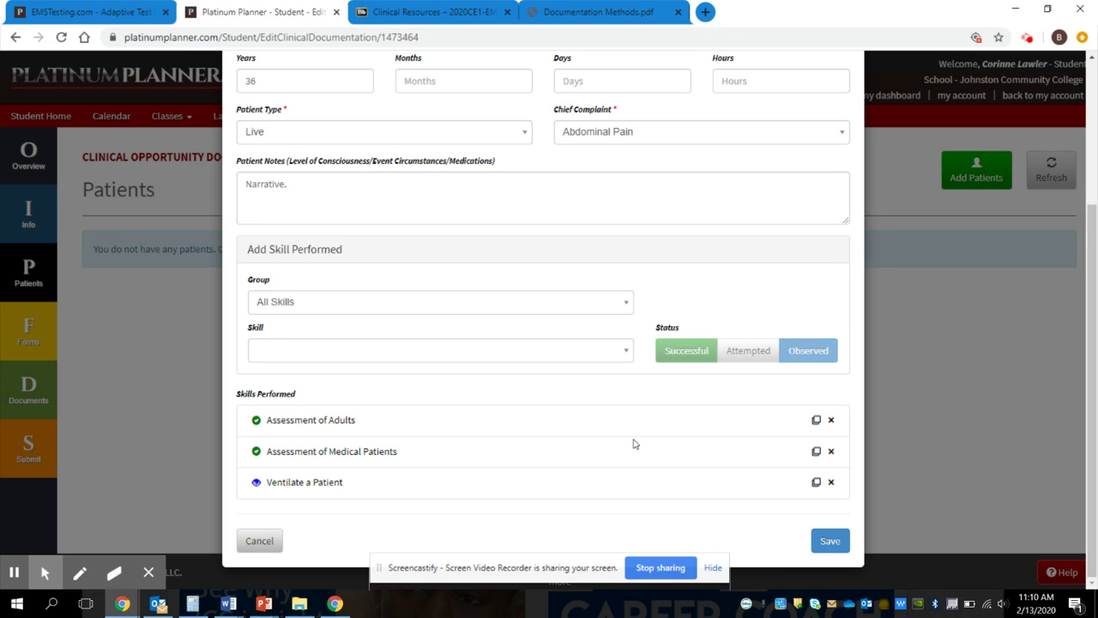
Step: Save Patient 1, a 36-year-old female with Abdominal Pain and three skills
key("Return")
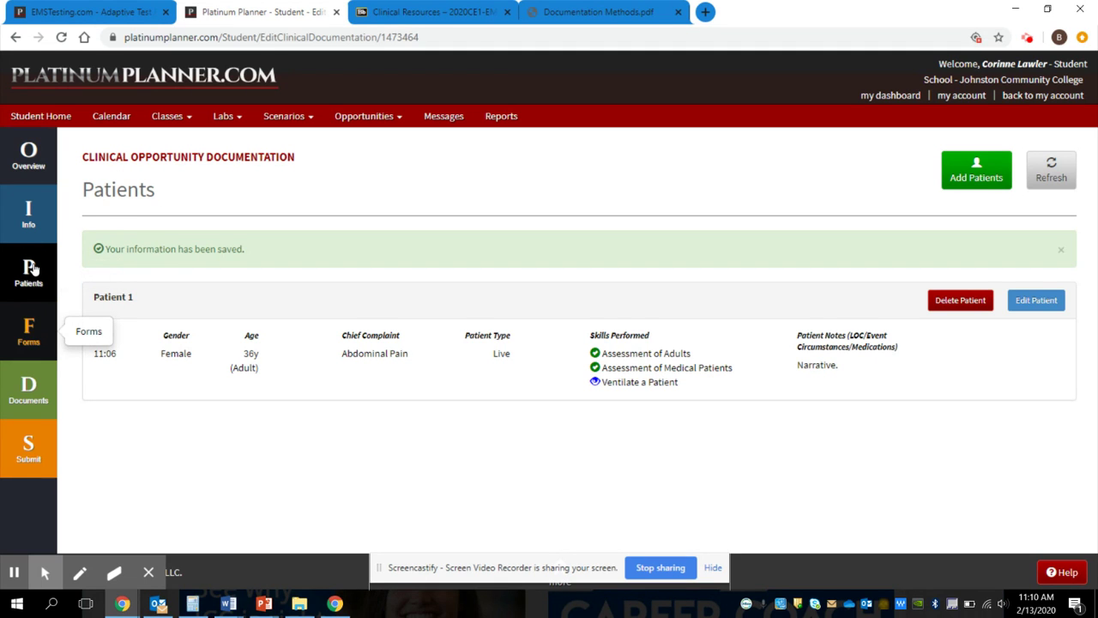
Step: Show the Forms section with Site/Preceptor Evaluation and Clinical Shift Evaluation
left_click(29, 329)
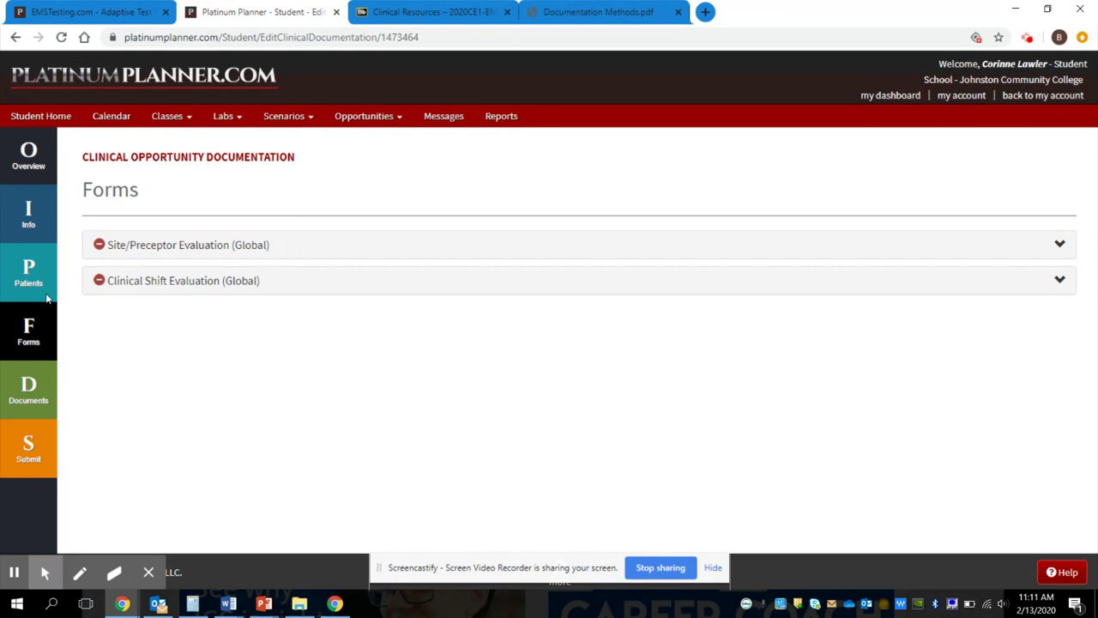
Step: Show the Documents section, which has no uploads and a 10MB limit
left_click(28, 390)
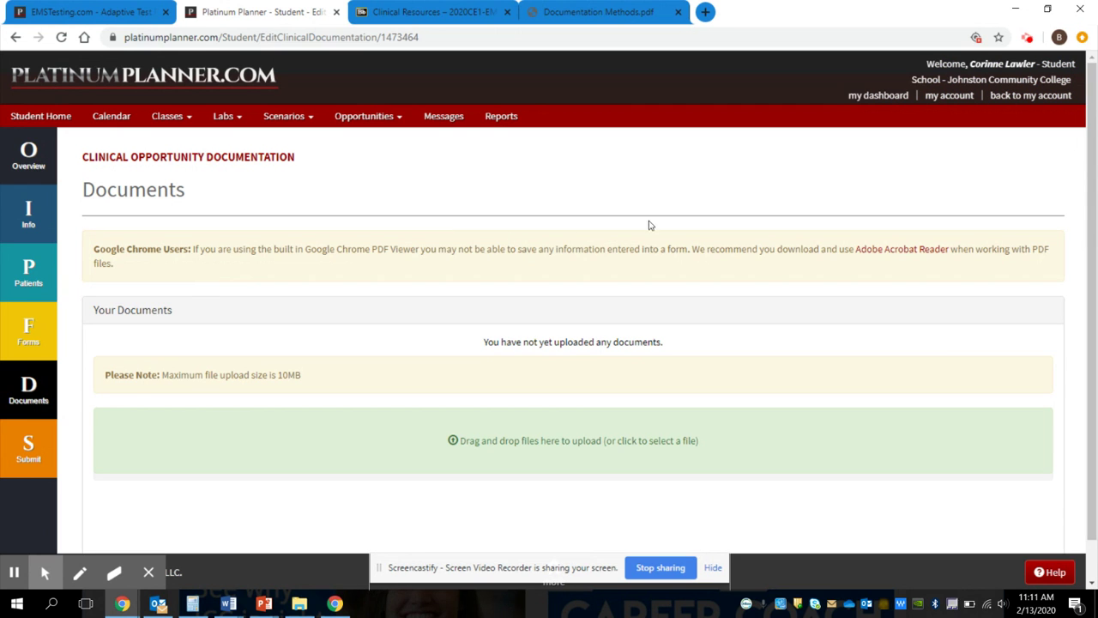
scroll(866, 258, "down", 1)
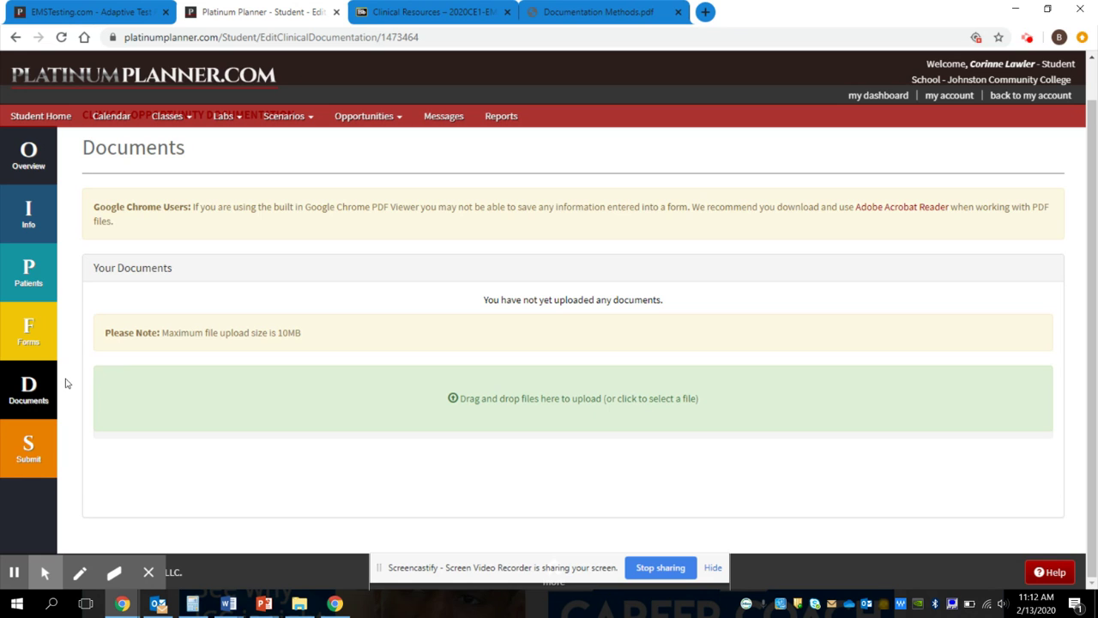
Step: Review the Submit Documentation page with its optional message and preceptor signature area
left_click(35, 444)
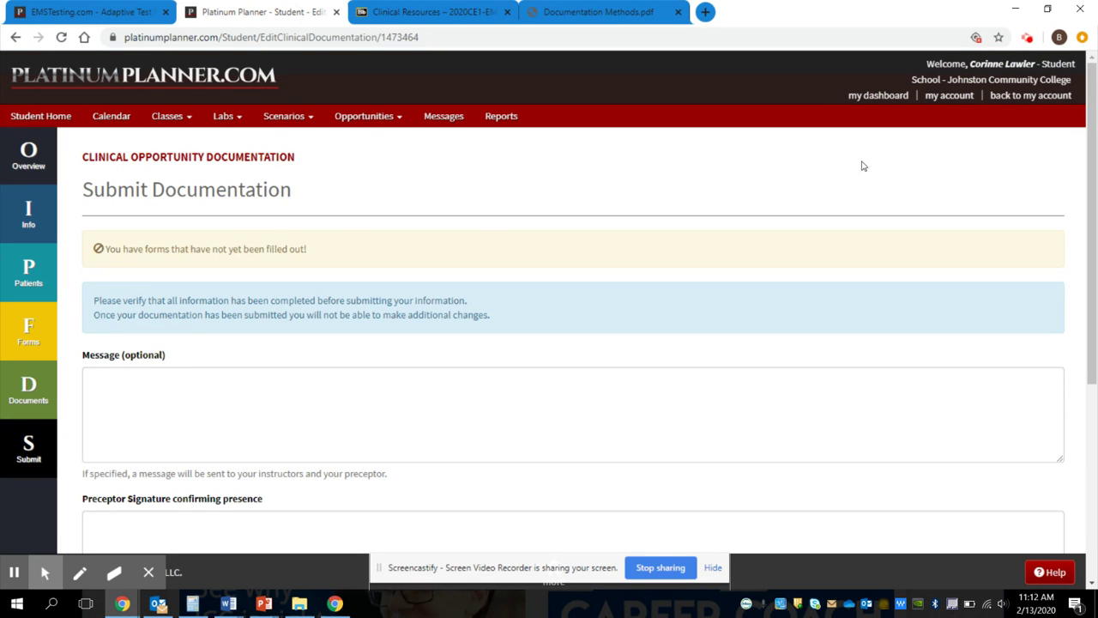
scroll(871, 163, "down", 3)
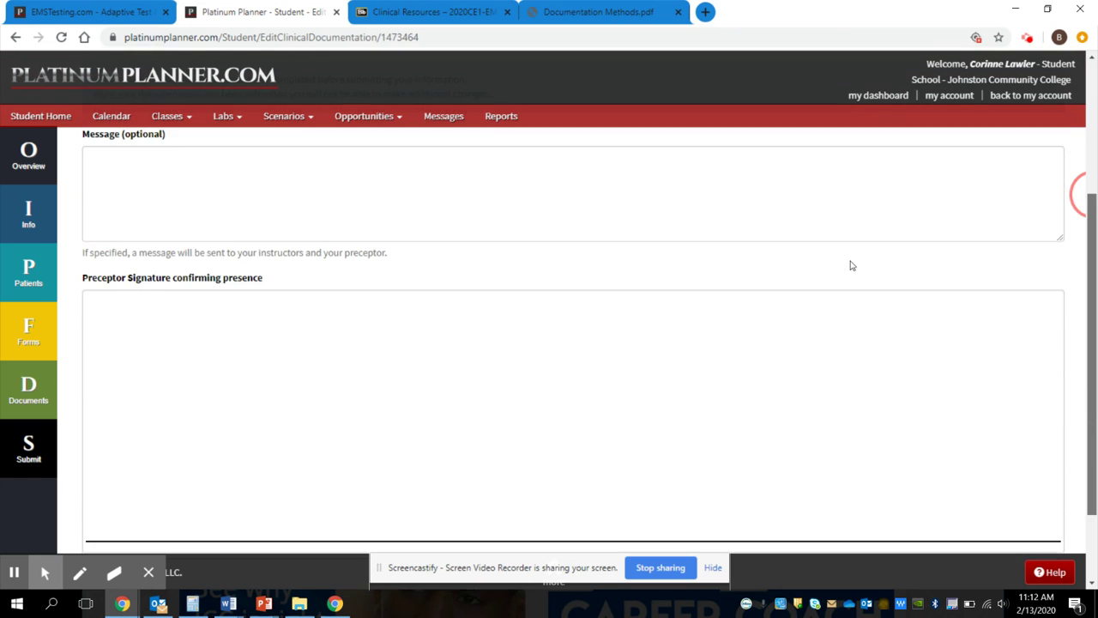
scroll(852, 265, "down", 2)
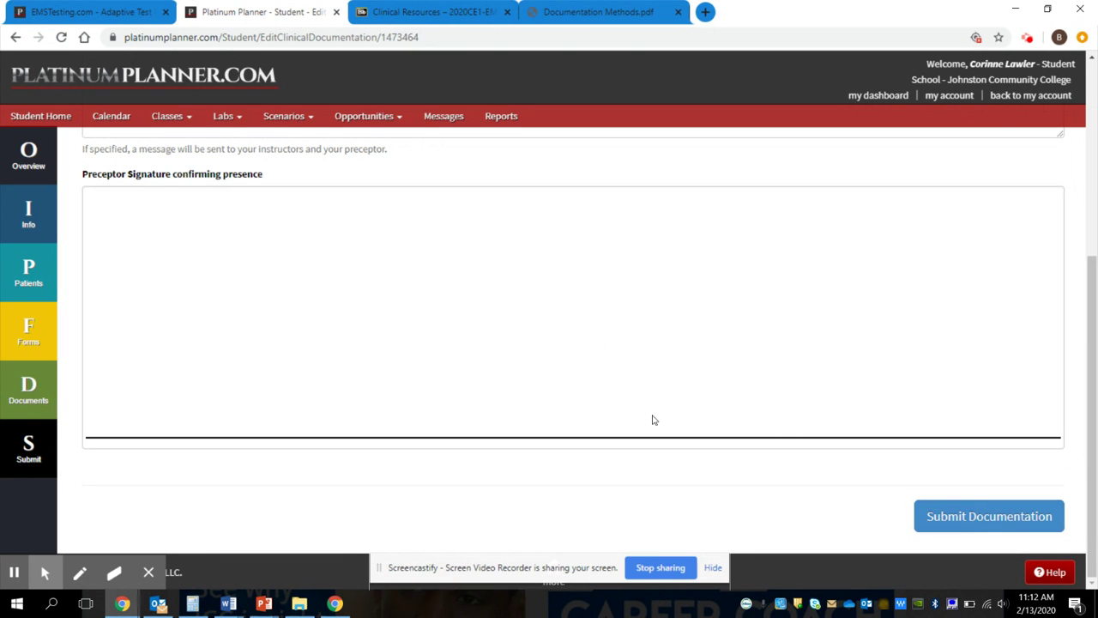
scroll(873, 340, "up", 3)
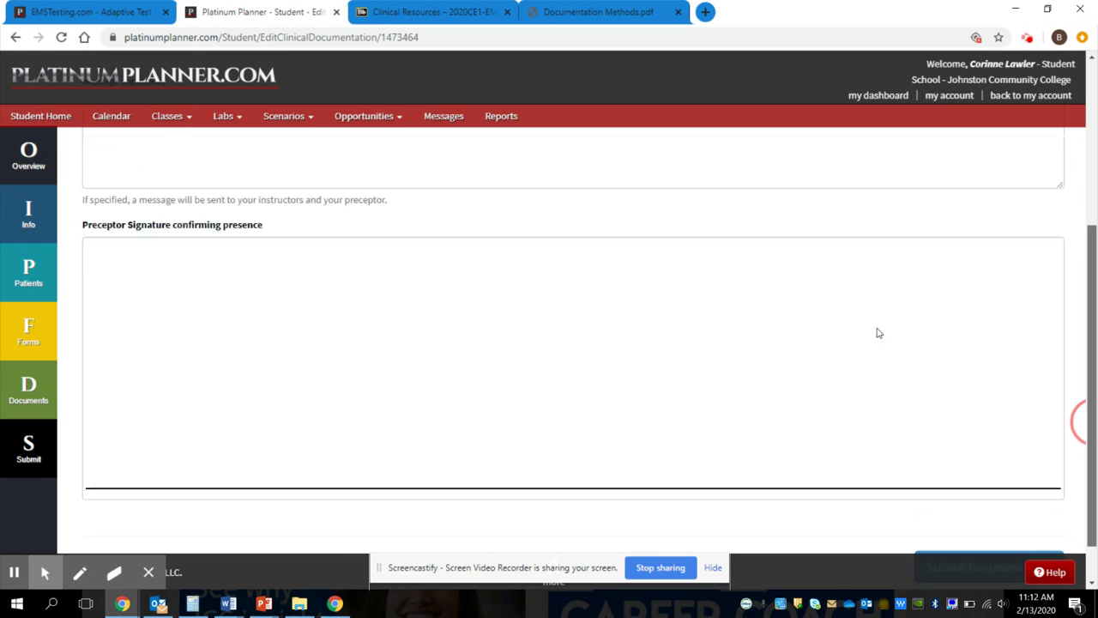
scroll(878, 226, "up", 1)
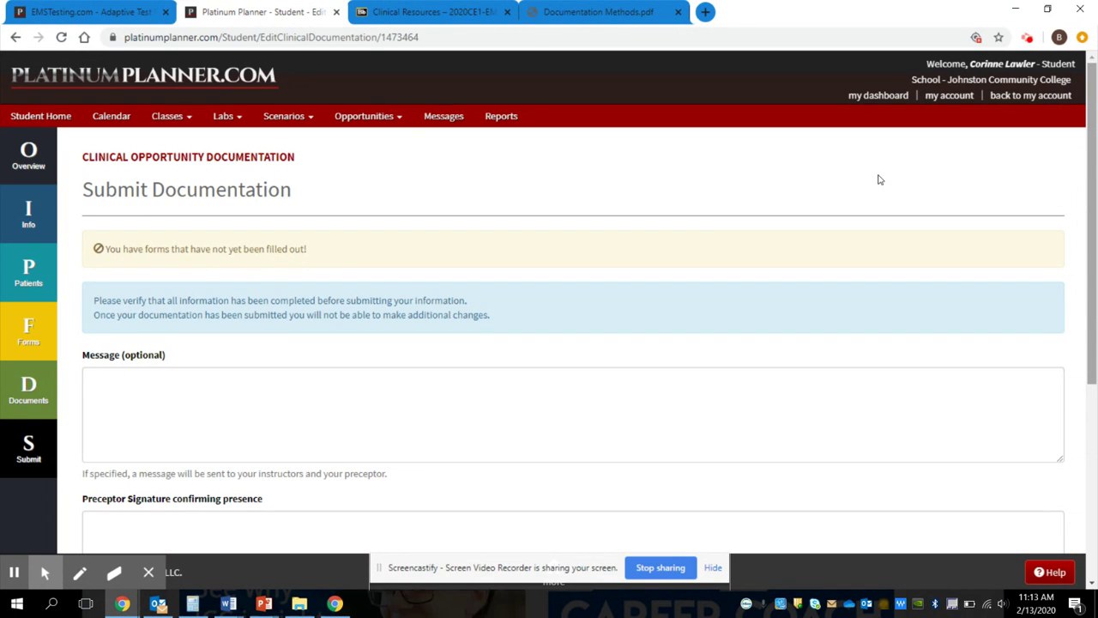
scroll(873, 189, "down", 4)
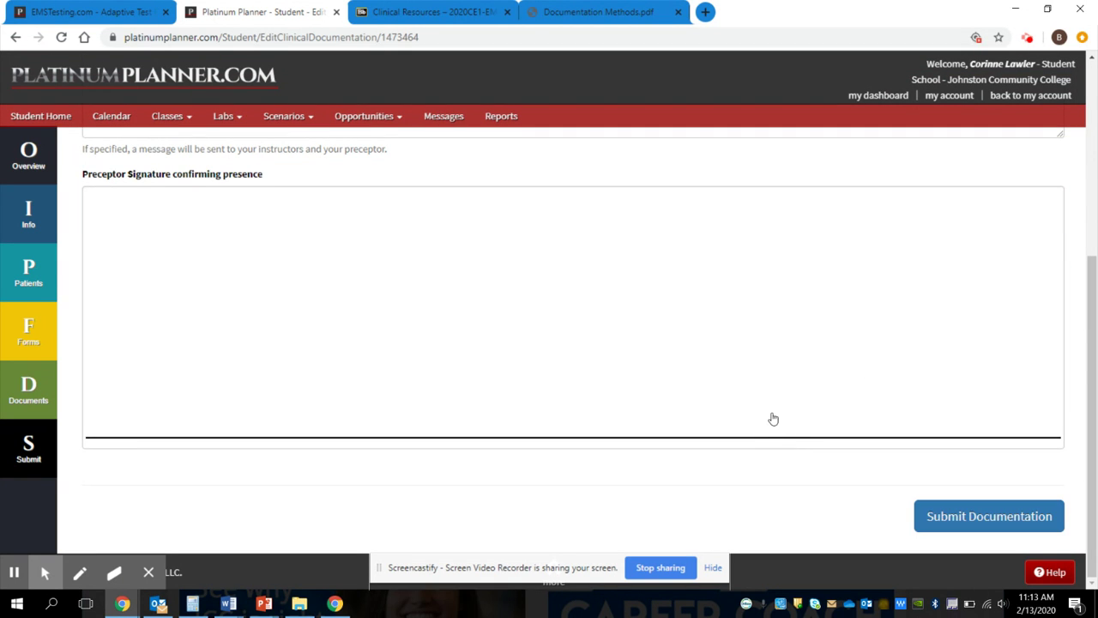
Step: Submit the documentation for 02P Test Opportunity 2/13 and go back to Student Home
key("Return")
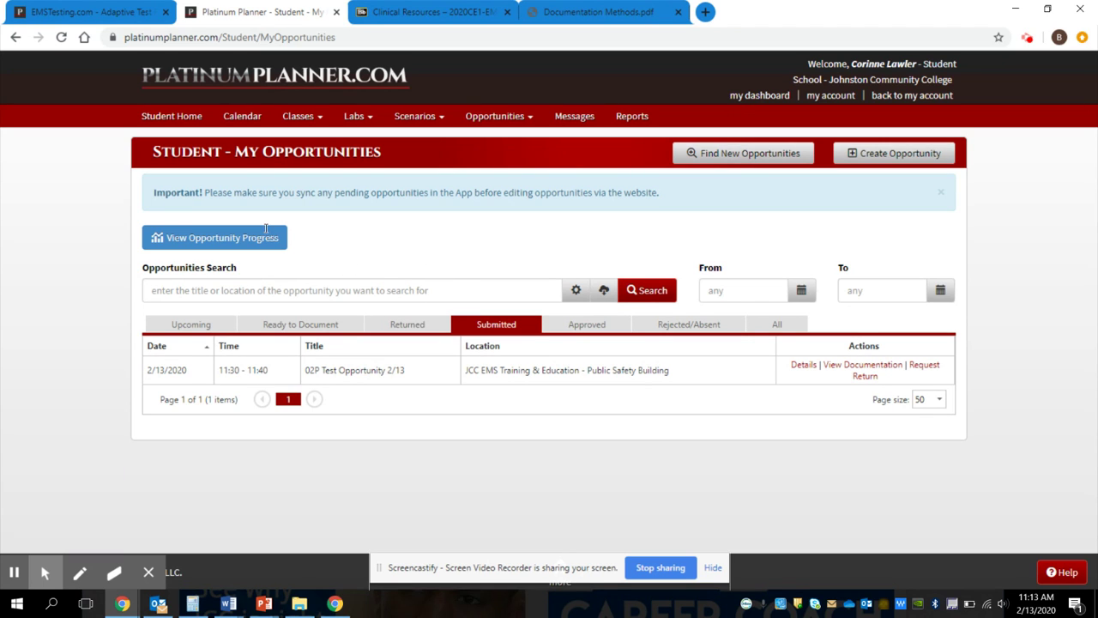
left_click(148, 98)
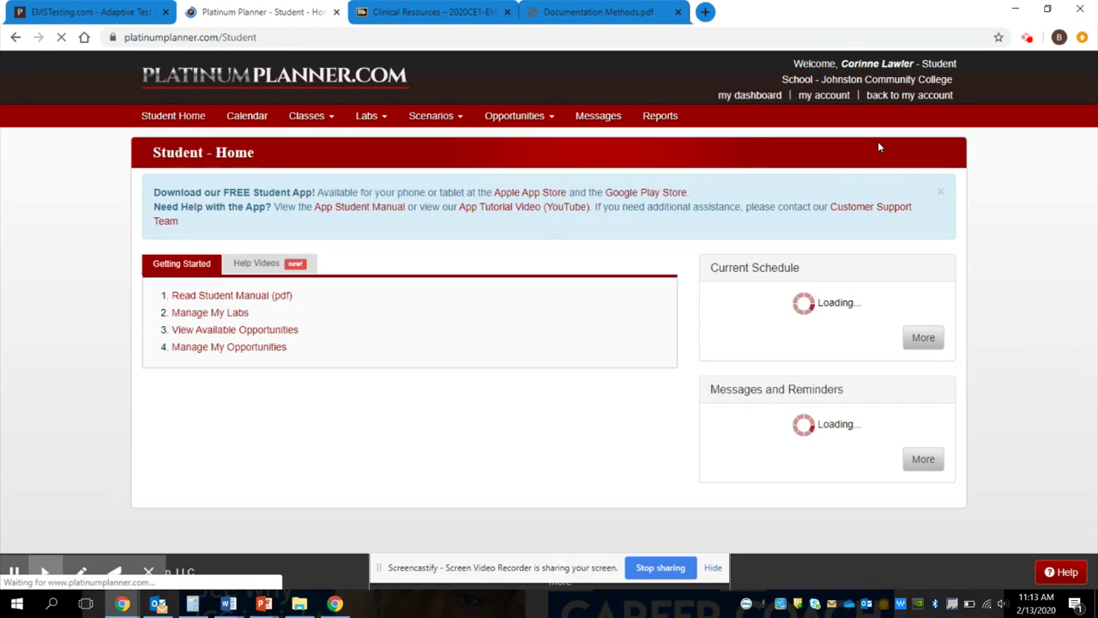
scroll(871, 146, "down", 1)
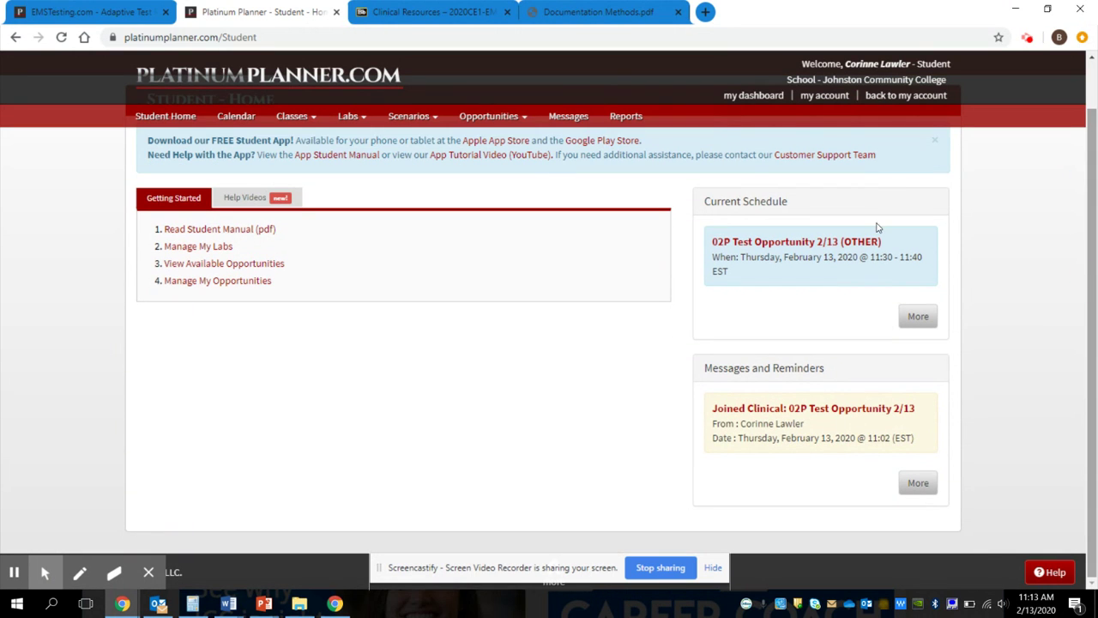